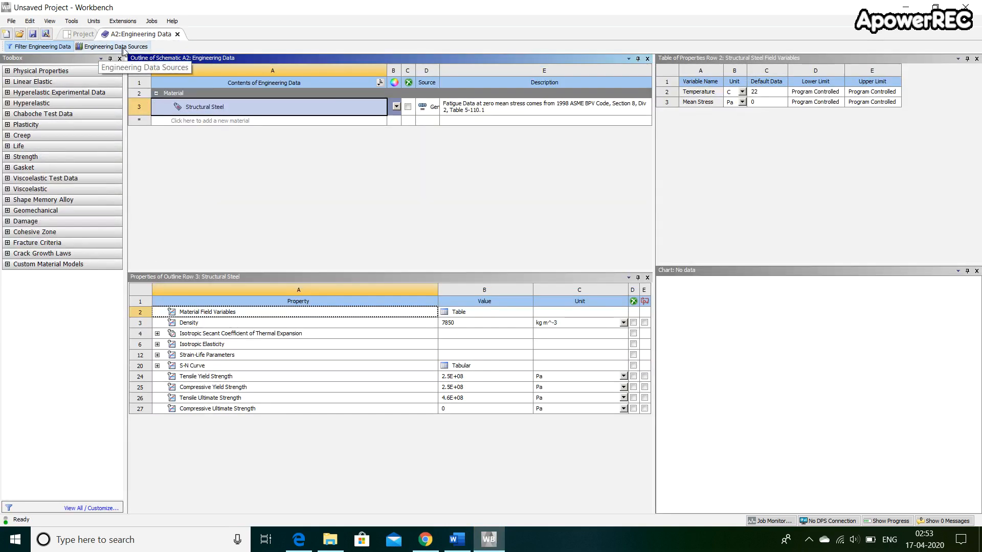
# Add Aluminum Alloy from the General Materials source to the Engineering Data and return to the project schematic
pyautogui.click(127, 47)
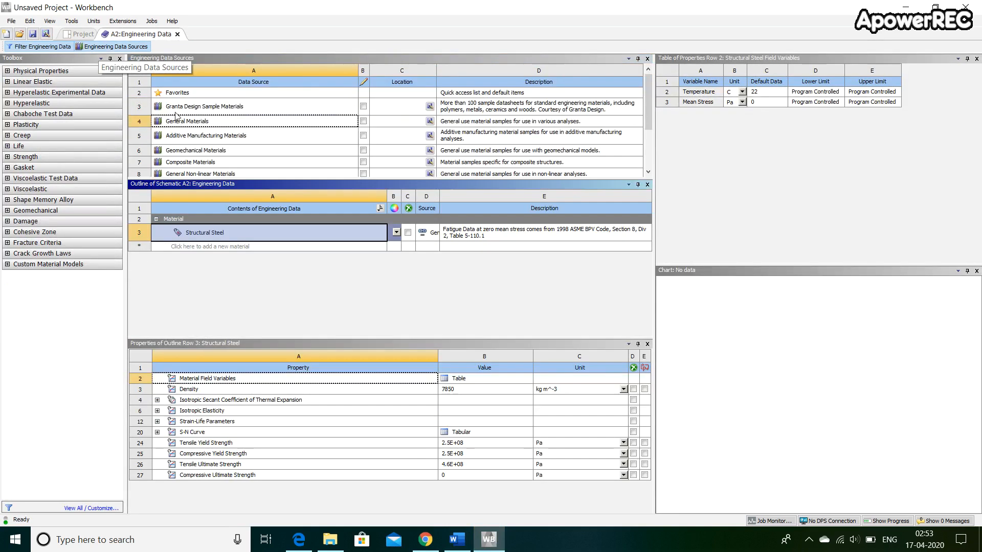
pyautogui.click(212, 123)
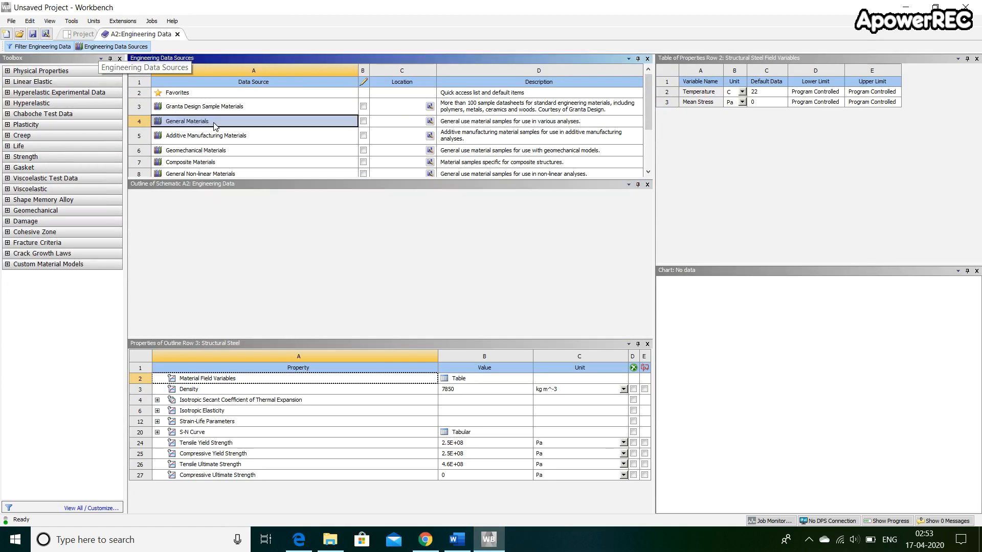
pyautogui.scroll(2, 235, 261)
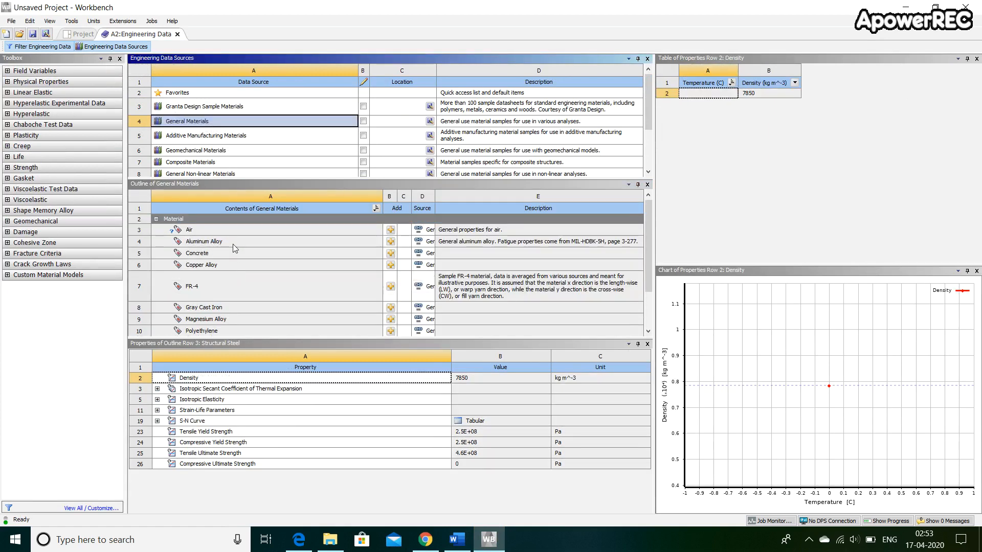
pyautogui.click(314, 244)
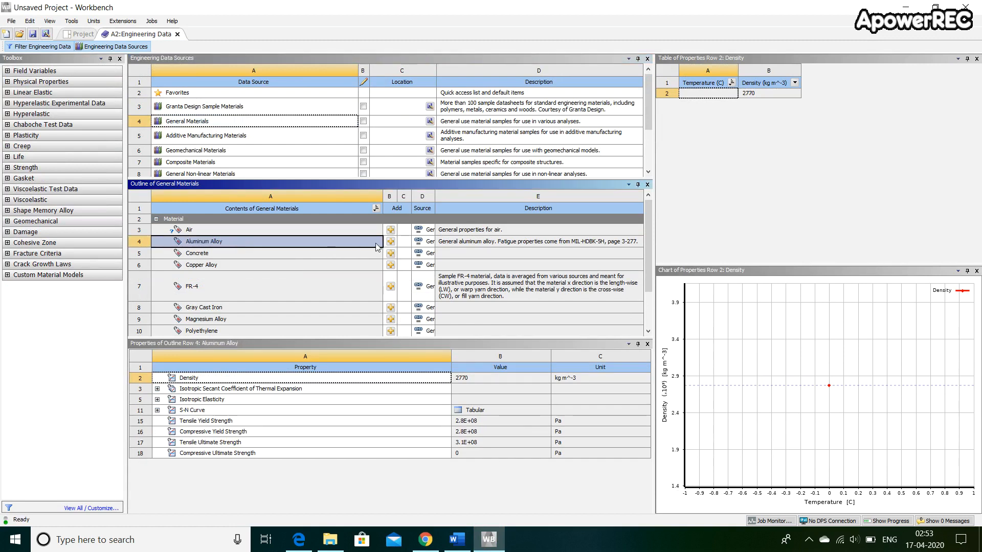
pyautogui.click(390, 241)
pyautogui.click(128, 47)
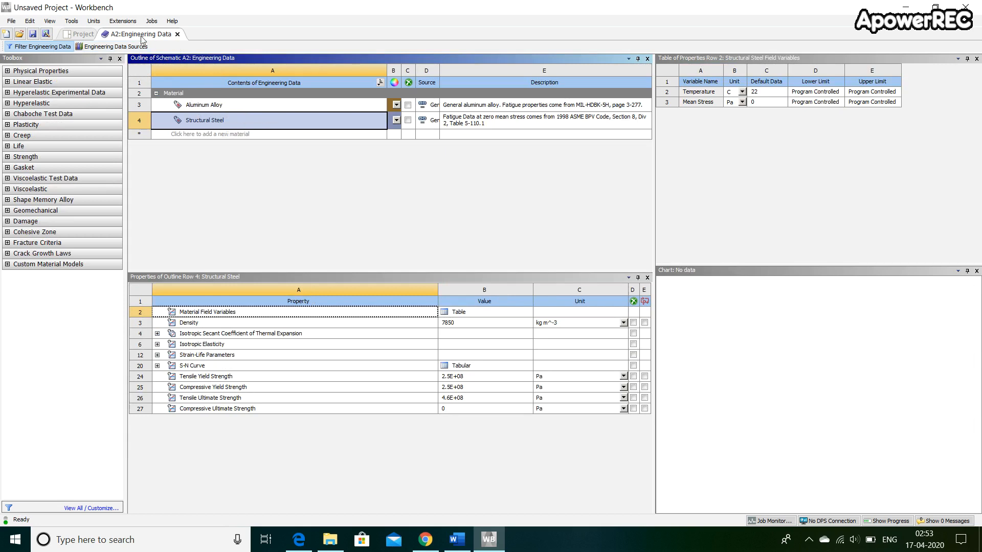
pyautogui.click(178, 34)
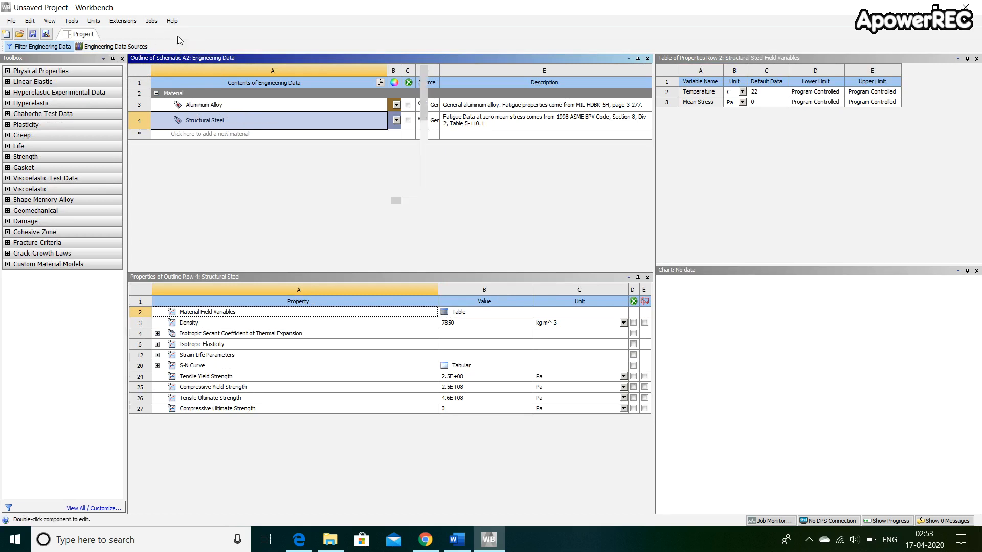
# Start a new DesignModeler geometry for the Static Structural system
pyautogui.click(201, 127)
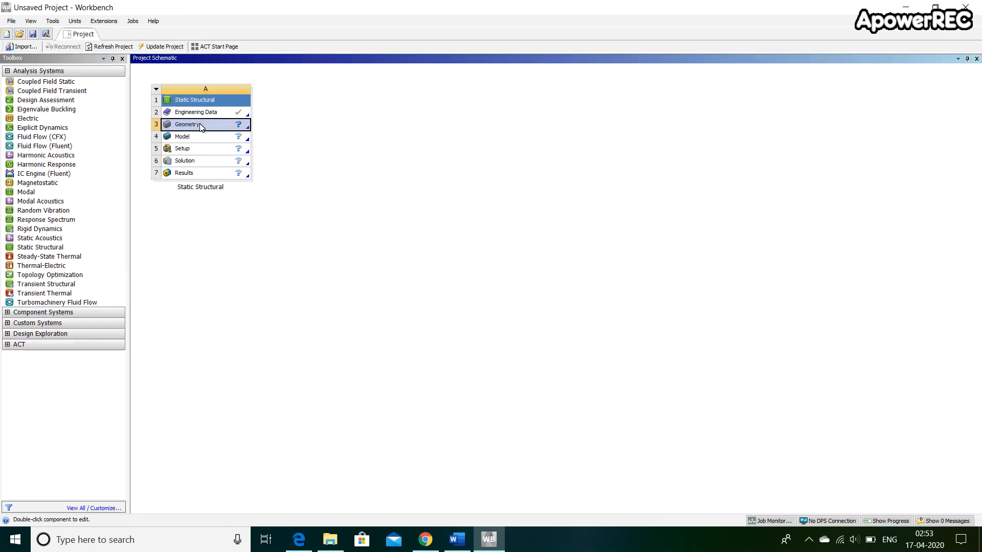
pyautogui.rightClick(201, 127)
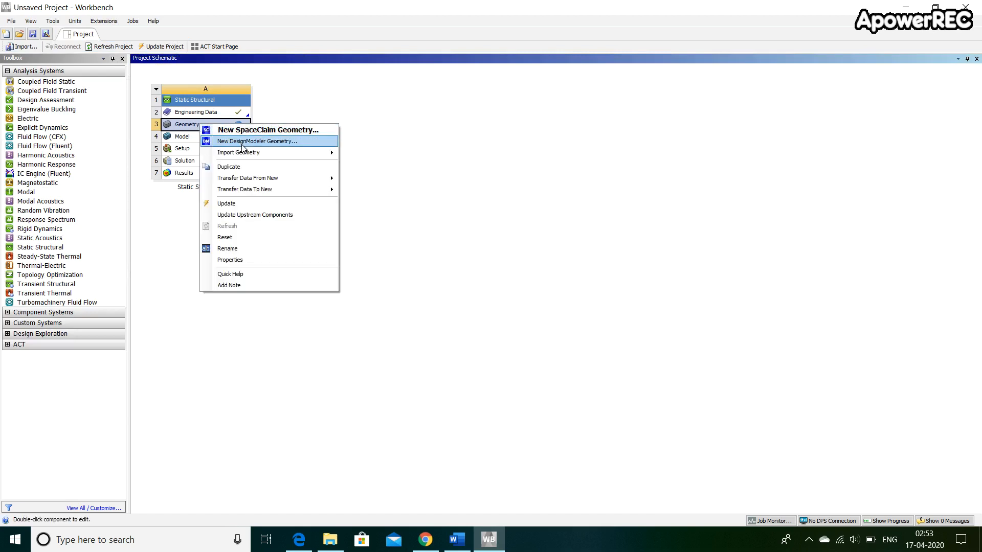
pyautogui.click(299, 142)
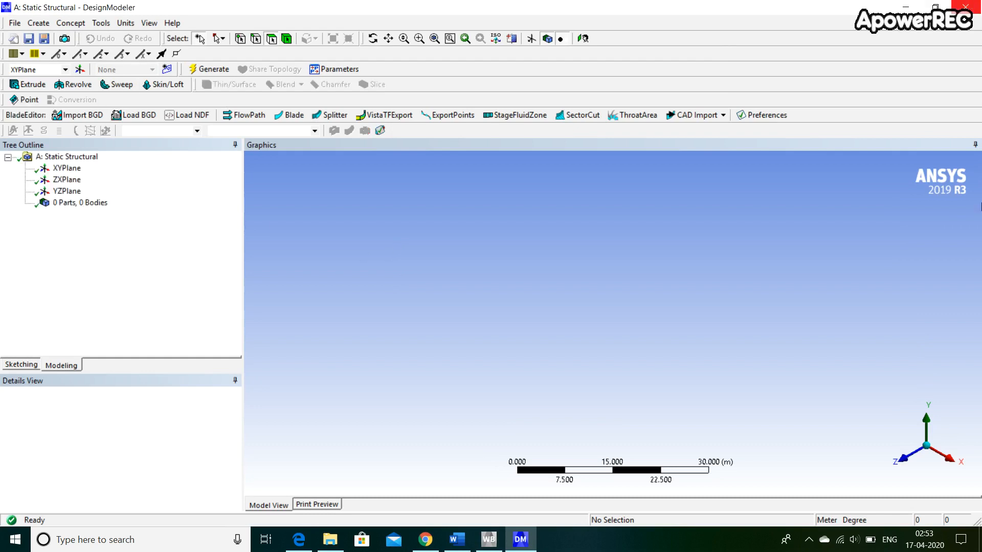
# Check the beam problem drawing in Word and set the DesignModeler length unit to millimetres
pyautogui.click(453, 537)
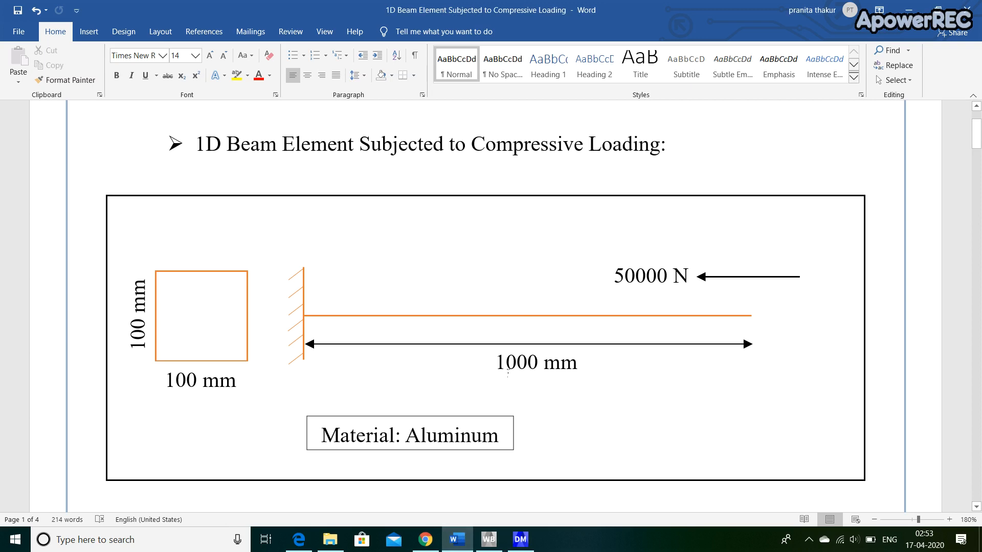
pyautogui.click(520, 539)
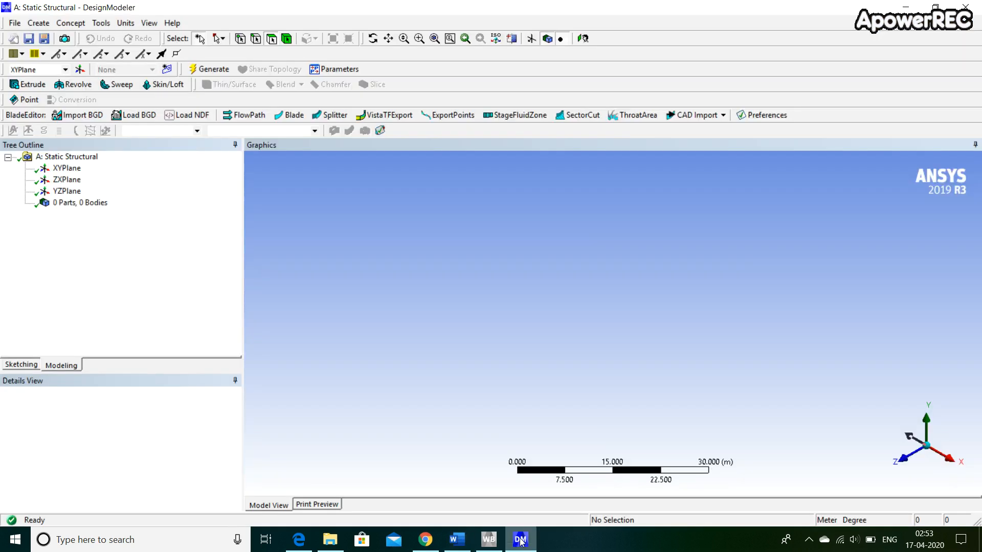
pyautogui.click(131, 24)
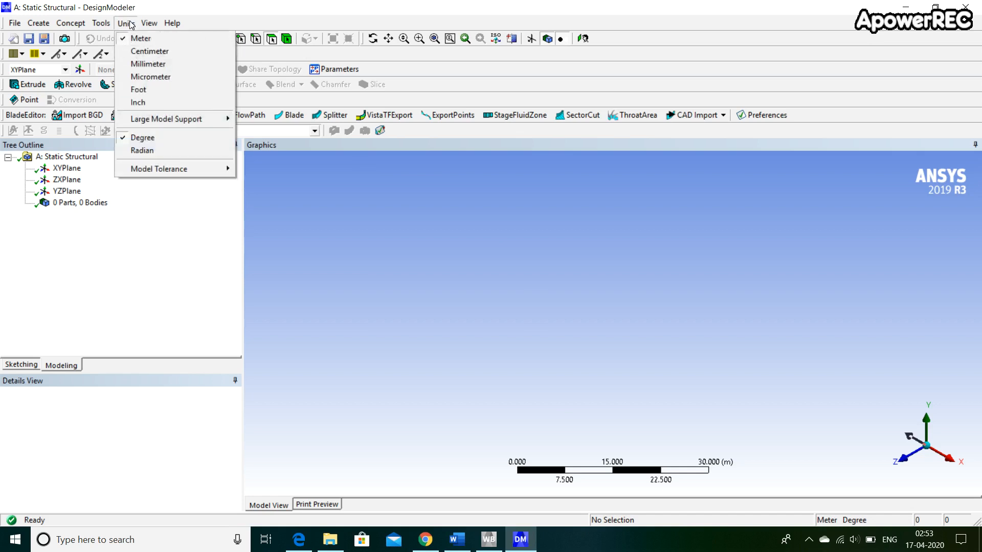
pyautogui.click(200, 65)
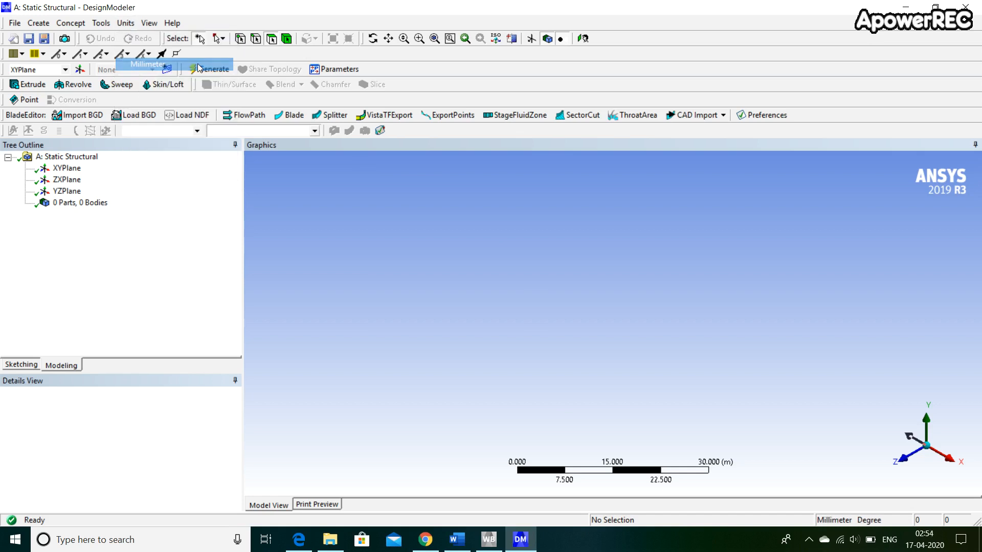
# Look at the XY plane face-on and sketch a horizontal line about 113 mm long above the X axis
pyautogui.click(75, 170)
pyautogui.rightClick(75, 171)
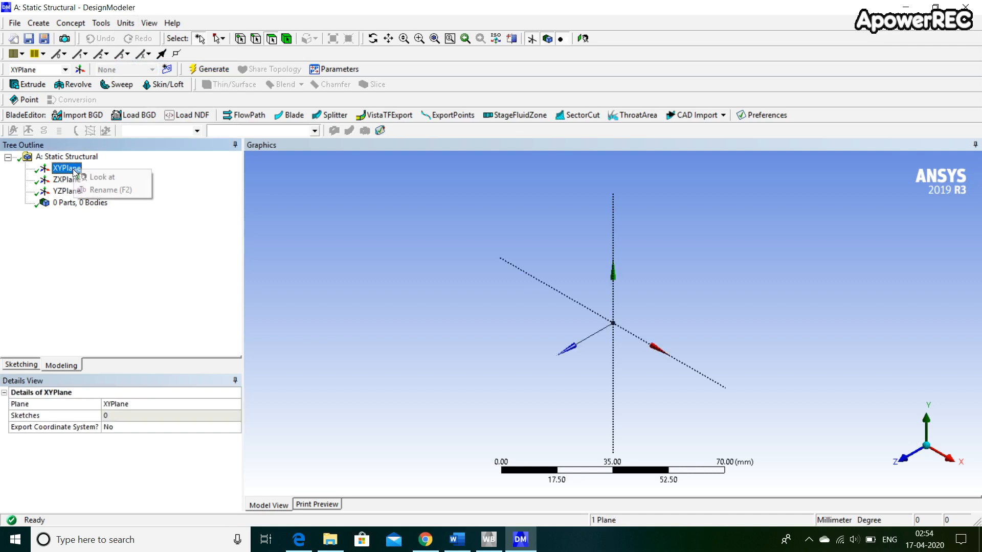
pyautogui.click(100, 177)
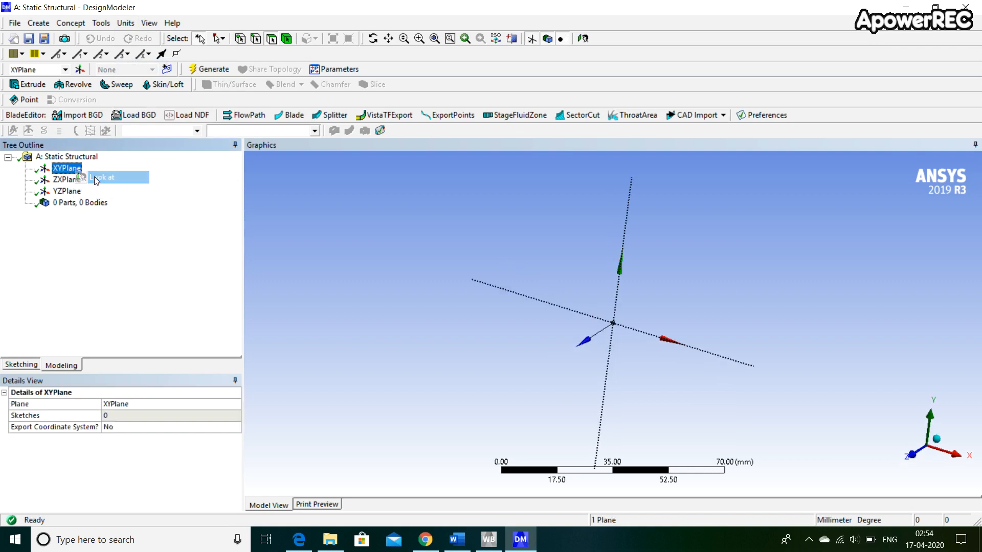
pyautogui.click(20, 365)
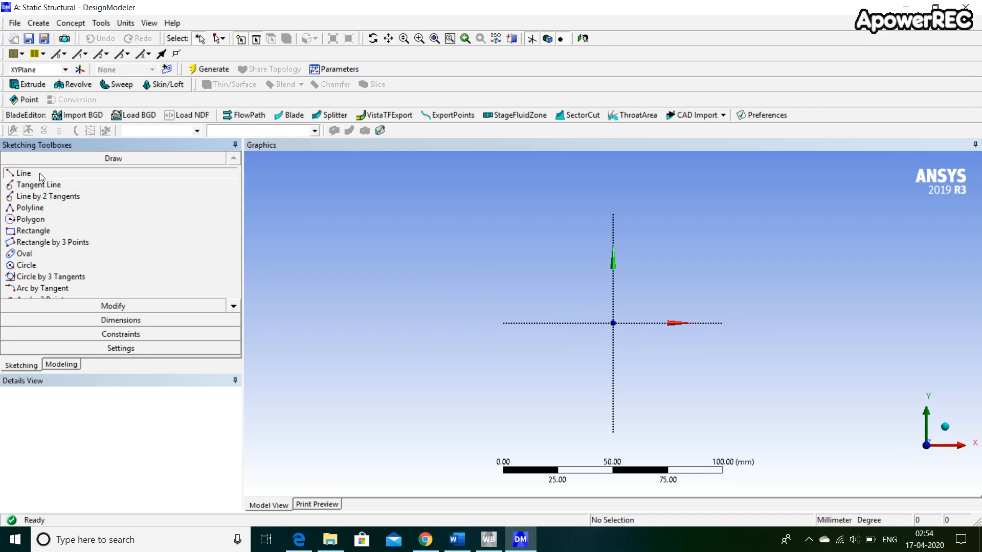
pyautogui.click(40, 174)
pyautogui.click(504, 251)
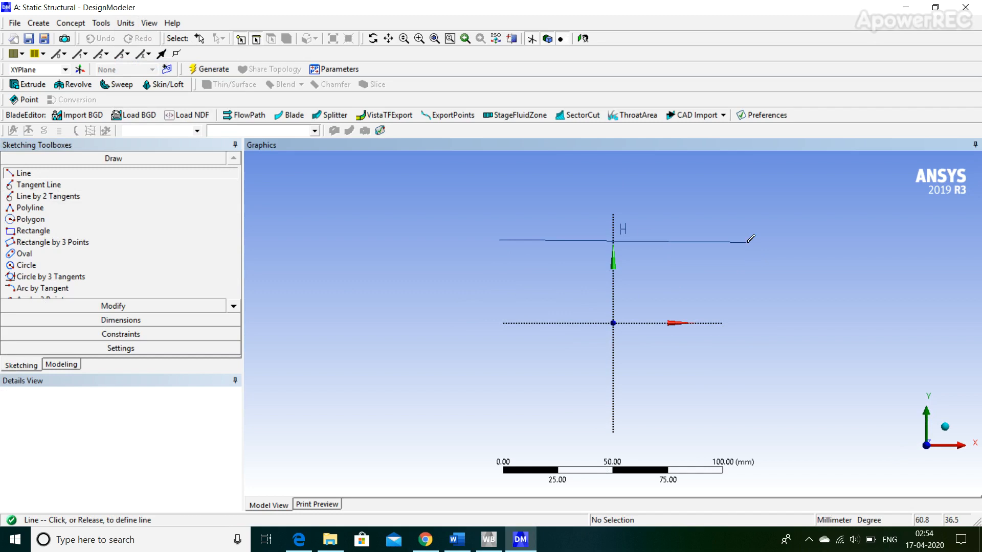
pyautogui.click(748, 256)
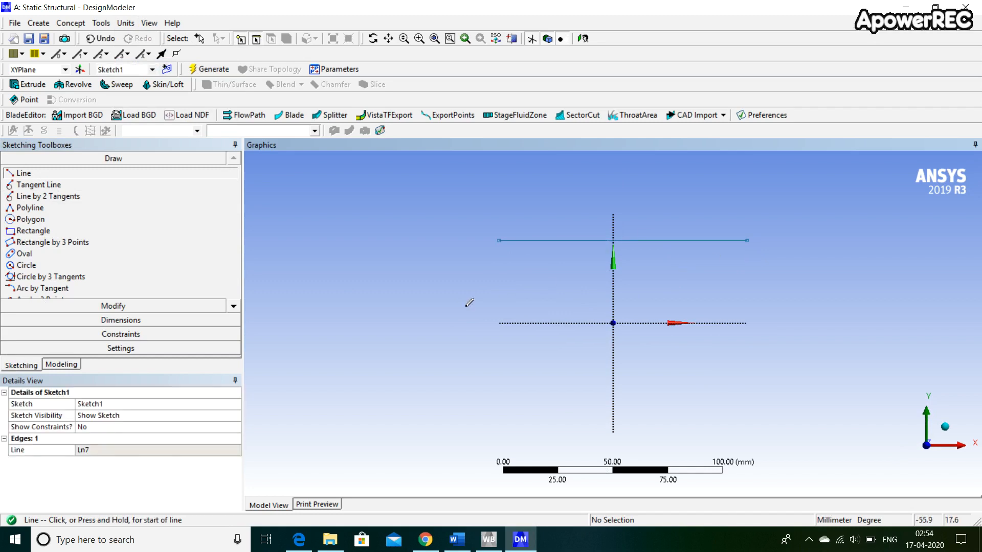
# Dimension the length of the sketched line, placing the dimension just below it
pyautogui.click(162, 321)
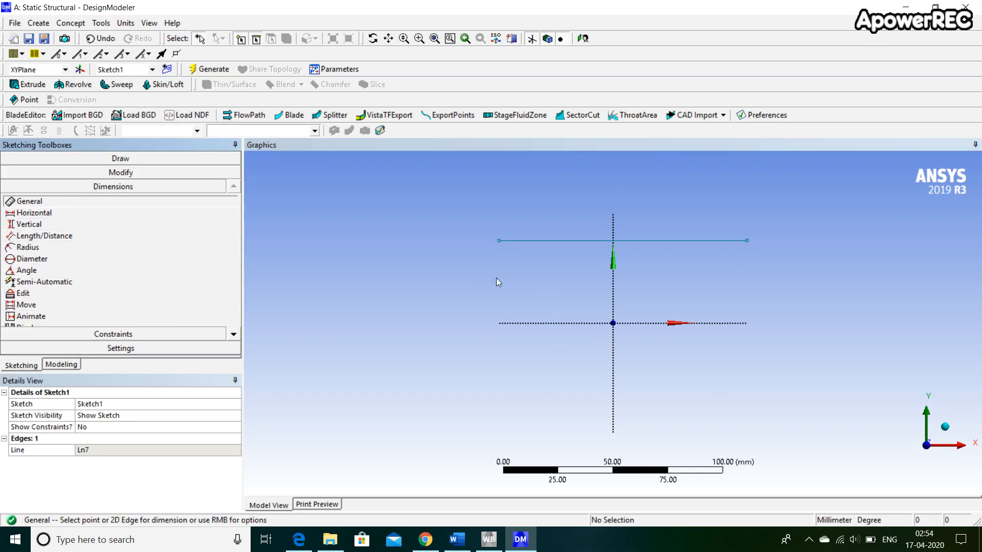
pyautogui.click(551, 240)
pyautogui.click(551, 268)
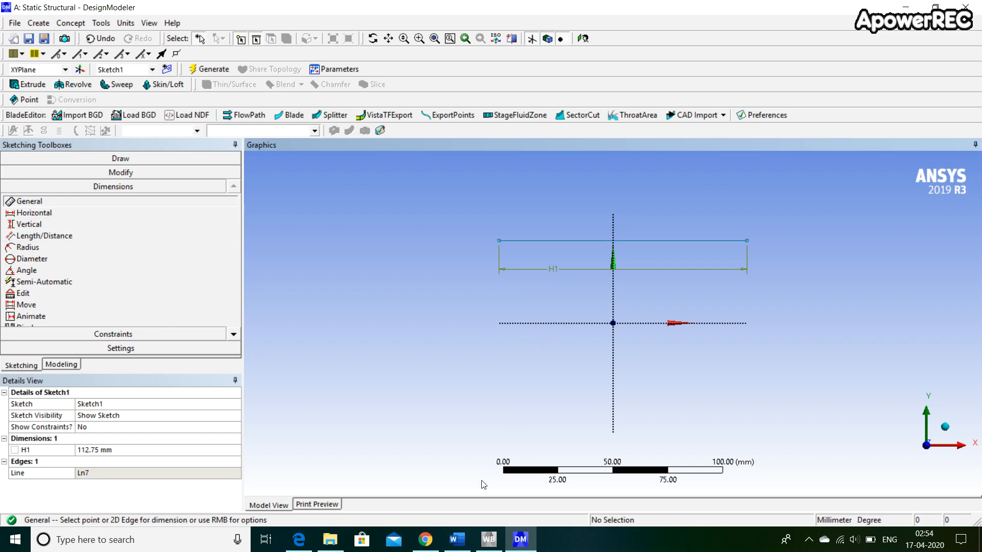
# Look up the beam length in the Word drawing, set the line's length dimension to 1000 mm and fit the sketch in view
pyautogui.click(457, 539)
pyautogui.moveTo(502, 366); pyautogui.dragTo(578, 365)
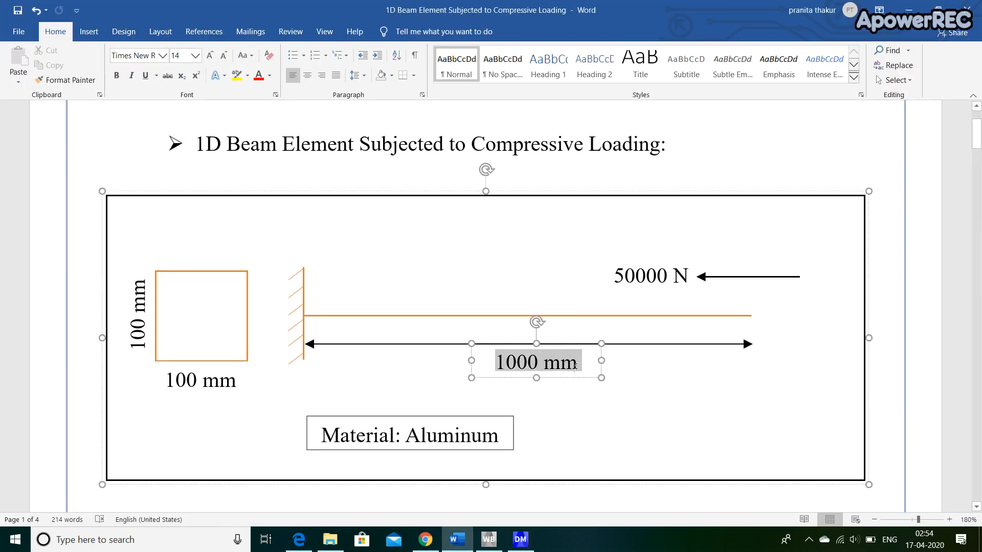
pyautogui.click(562, 431)
pyautogui.click(521, 540)
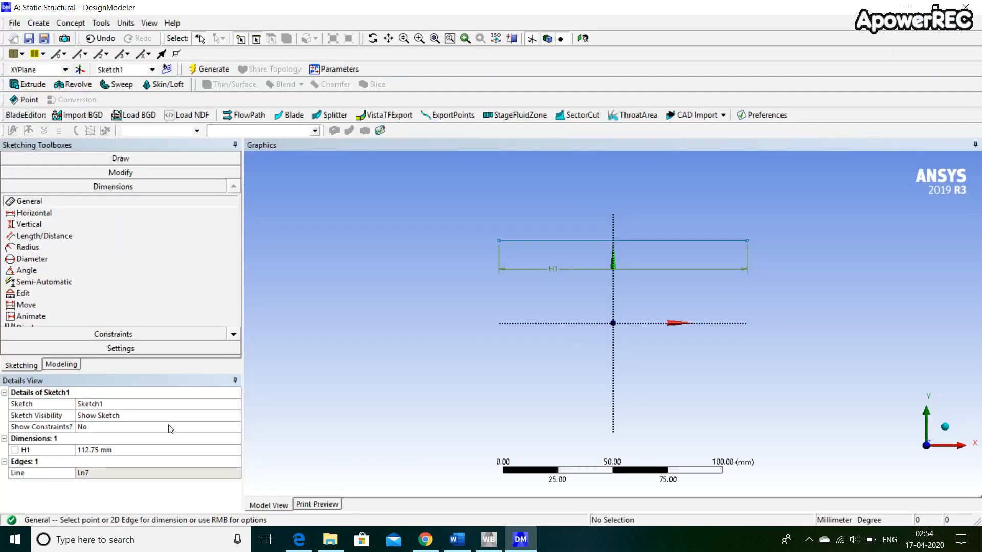
pyautogui.click(94, 452)
pyautogui.write('1000')
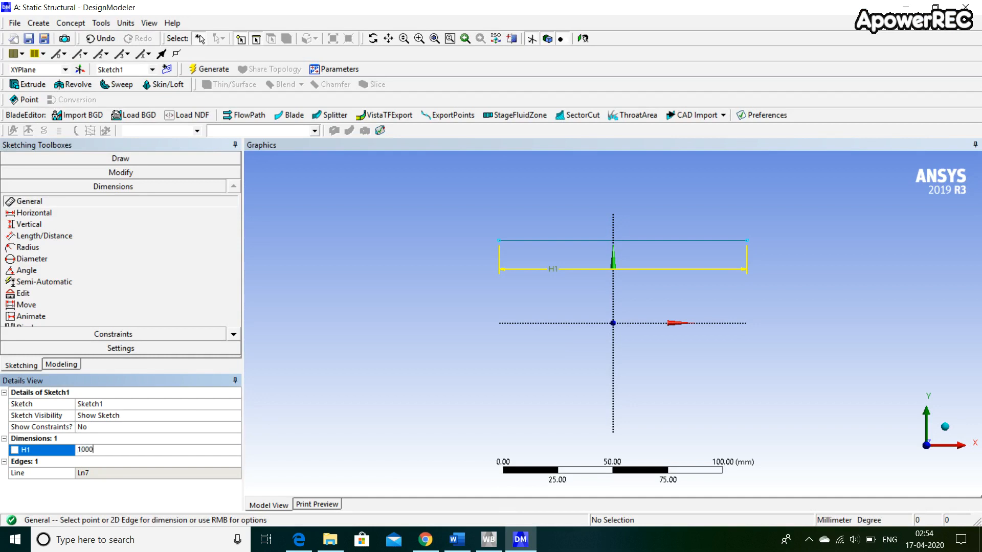
pyautogui.press('Return')
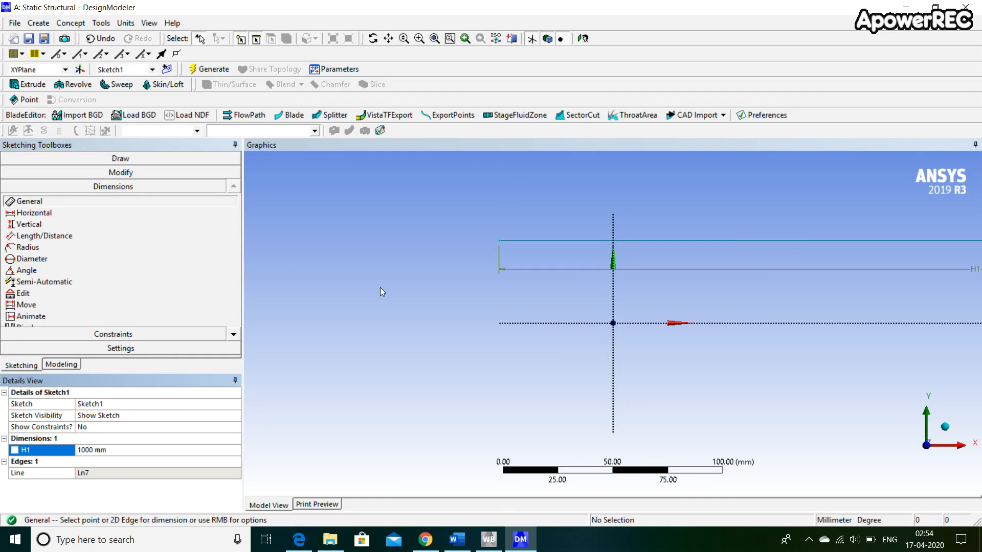
pyautogui.click(435, 39)
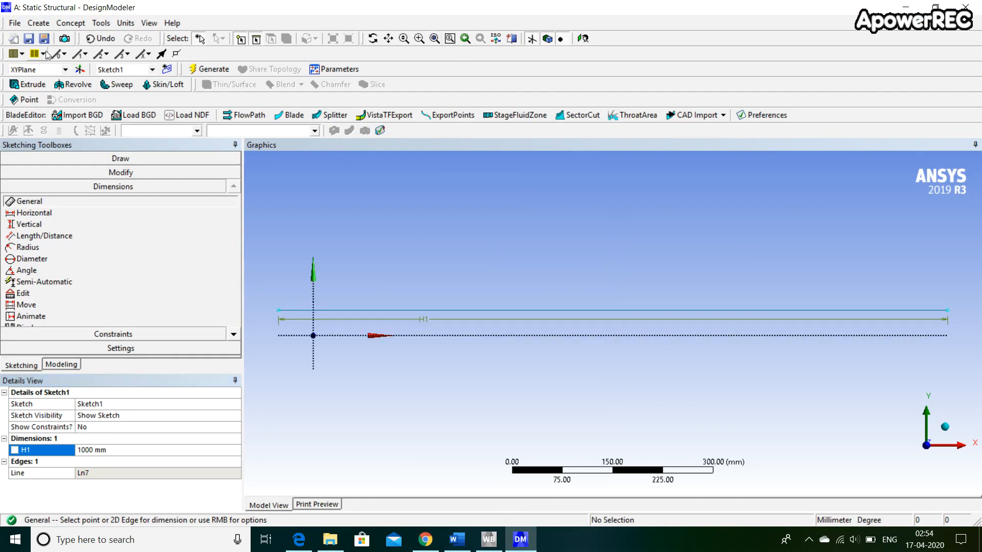
# Generate a line body from the beam sketch using Lines From Sketches with the Add Material operation
pyautogui.click(71, 23)
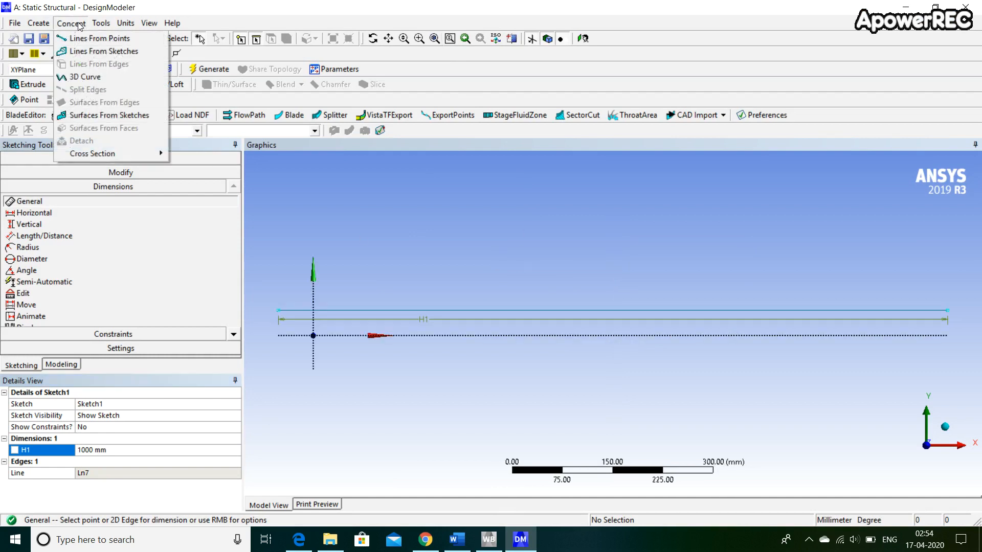
pyautogui.click(103, 51)
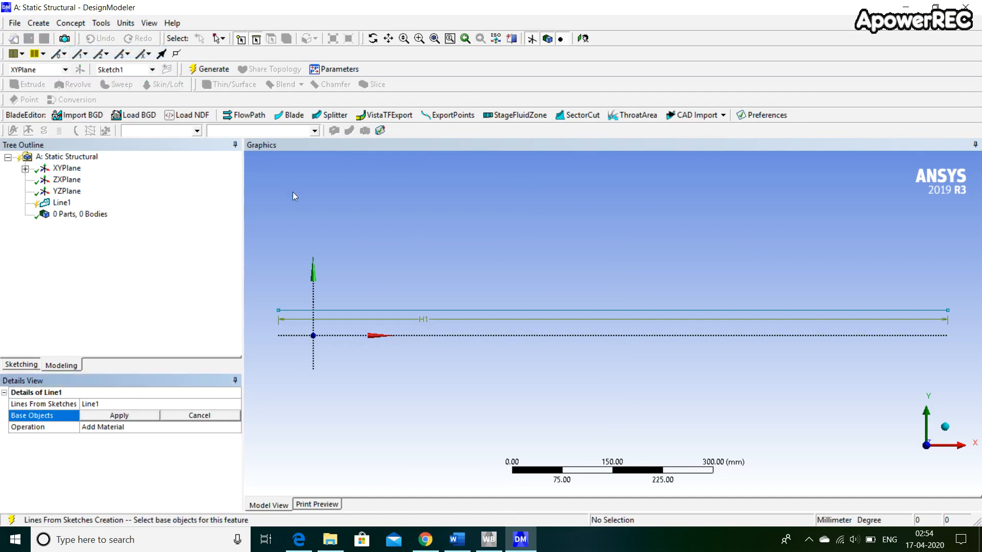
pyautogui.click(354, 311)
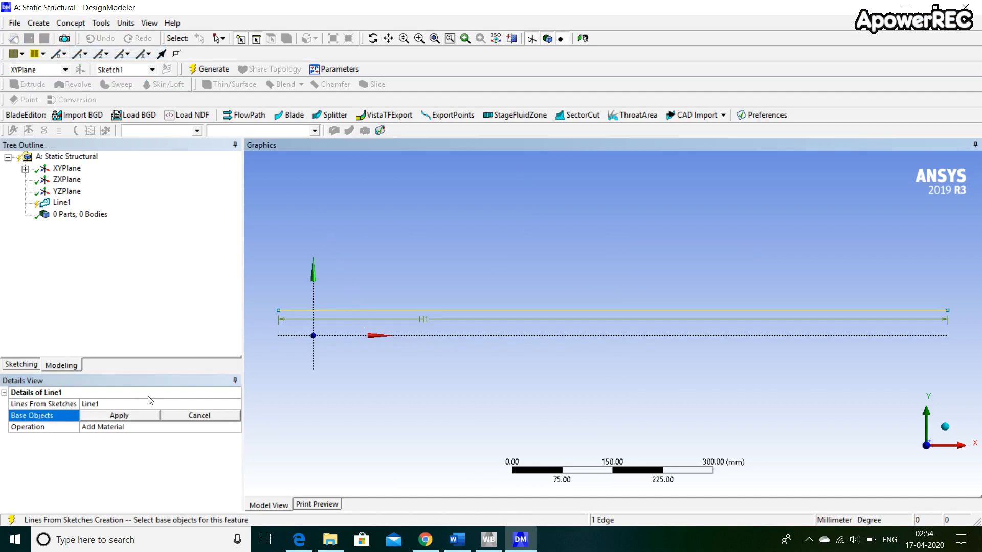
pyautogui.click(119, 415)
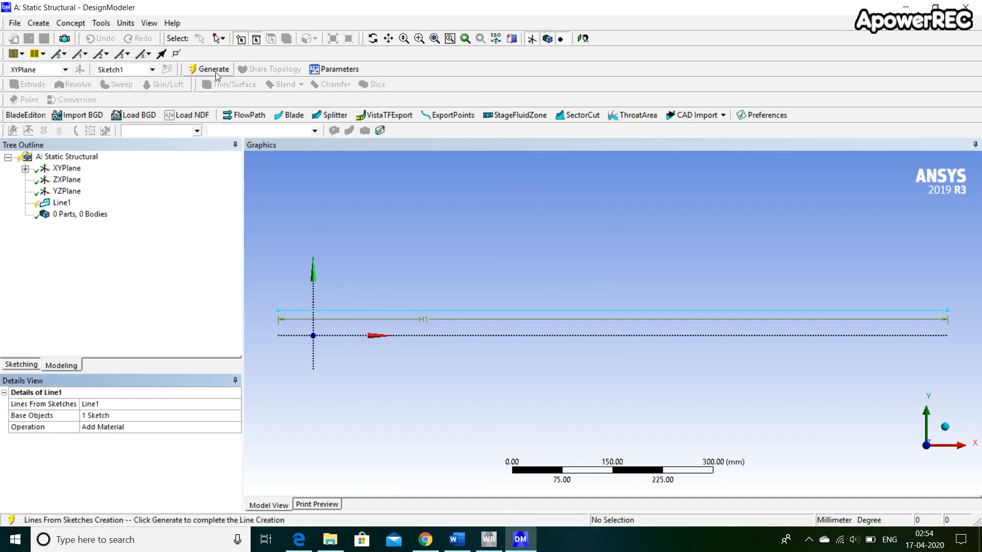
pyautogui.click(216, 73)
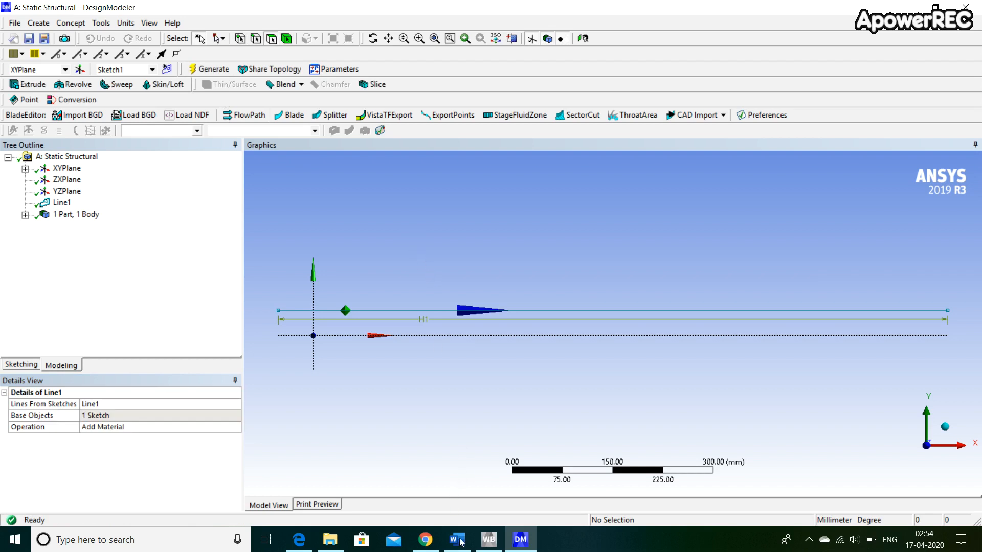
# Check the beam's section in the Word drawing and add a rectangular cross section to the model
pyautogui.click(457, 540)
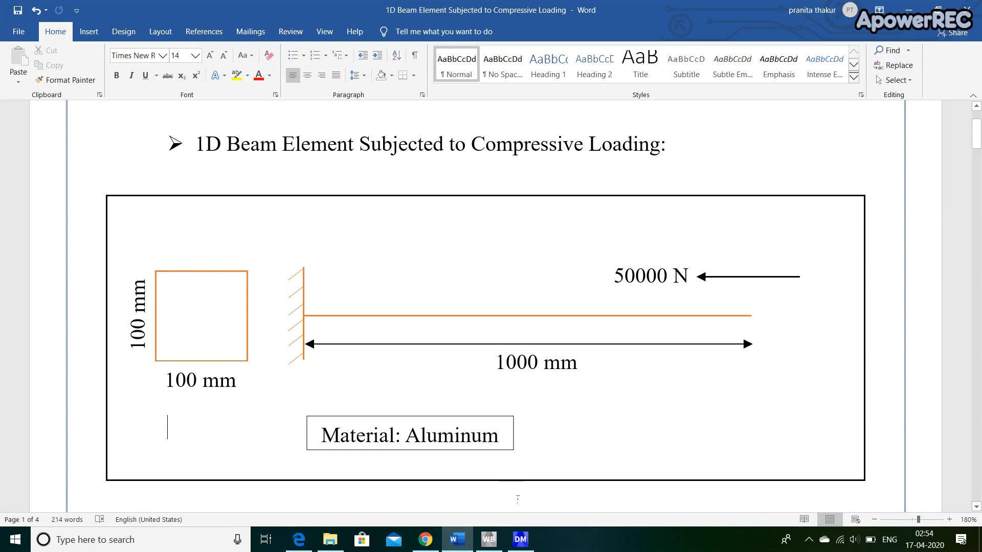
pyautogui.click(520, 540)
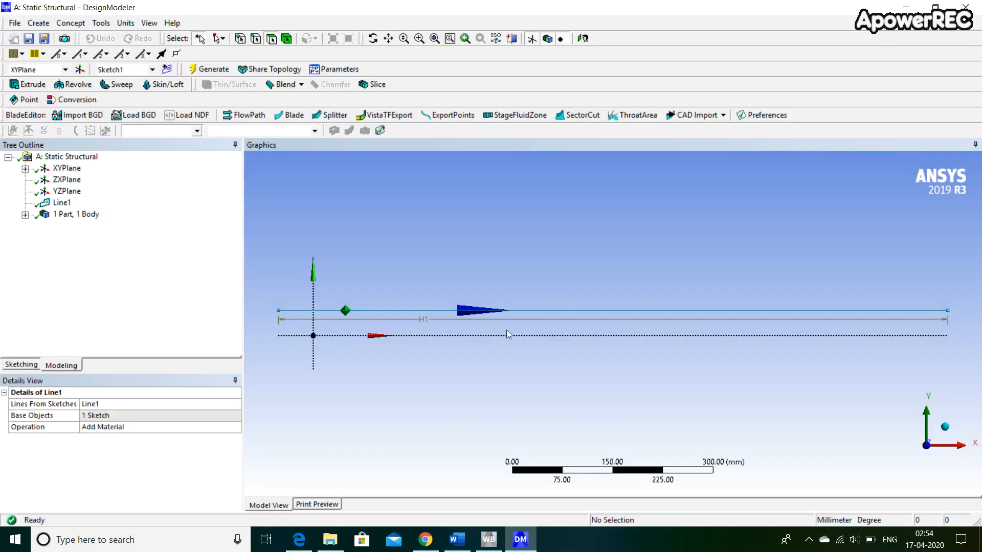
pyautogui.click(76, 25)
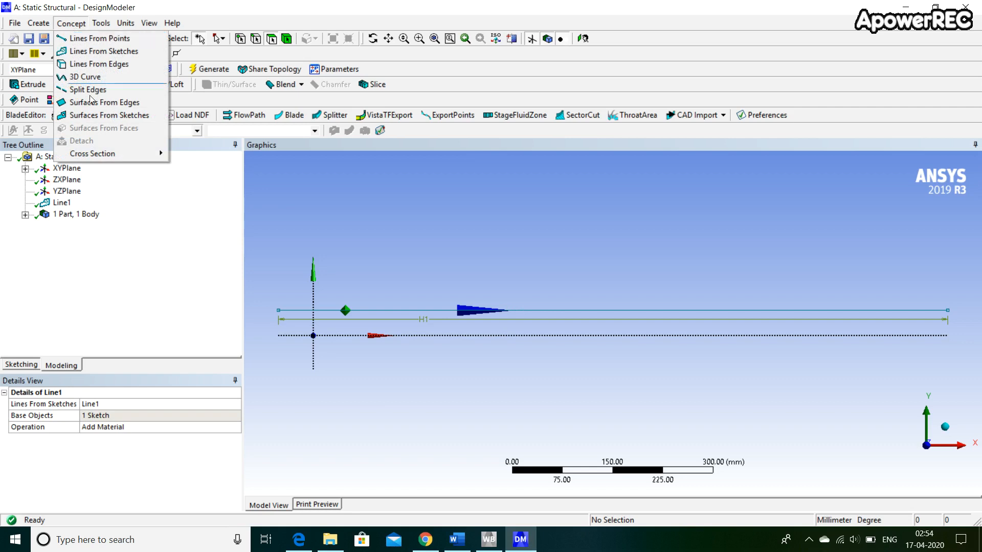
pyautogui.moveTo(100, 154)
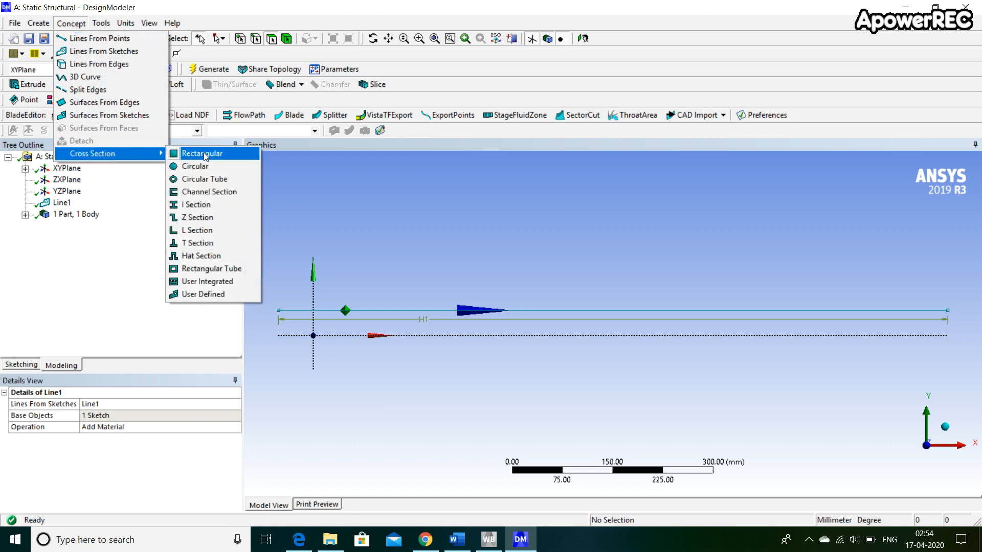
pyautogui.click(231, 153)
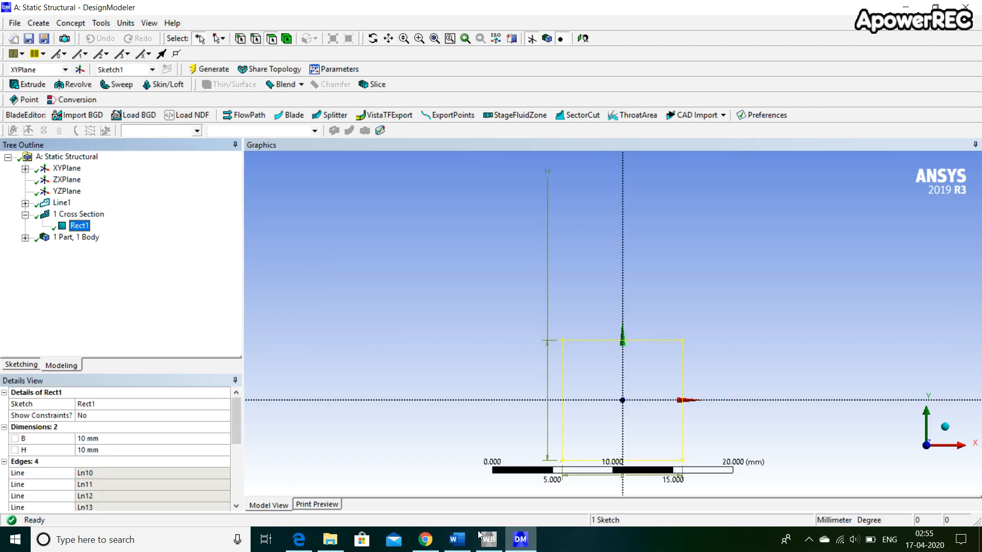
# Set both the width B and the height H of the rectangular cross section to 100 mm
pyautogui.click(140, 438)
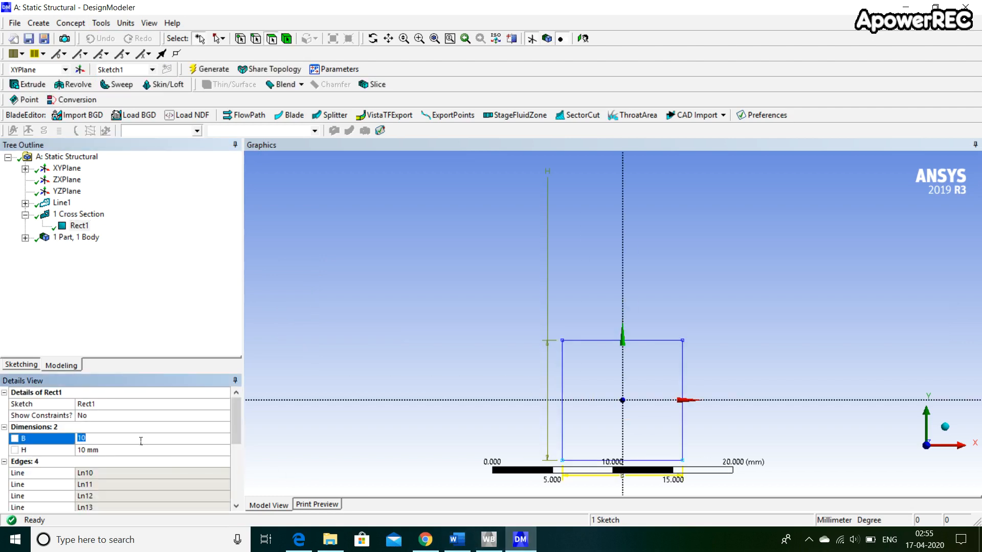
pyautogui.write('100')
pyautogui.click(136, 454)
pyautogui.write('100')
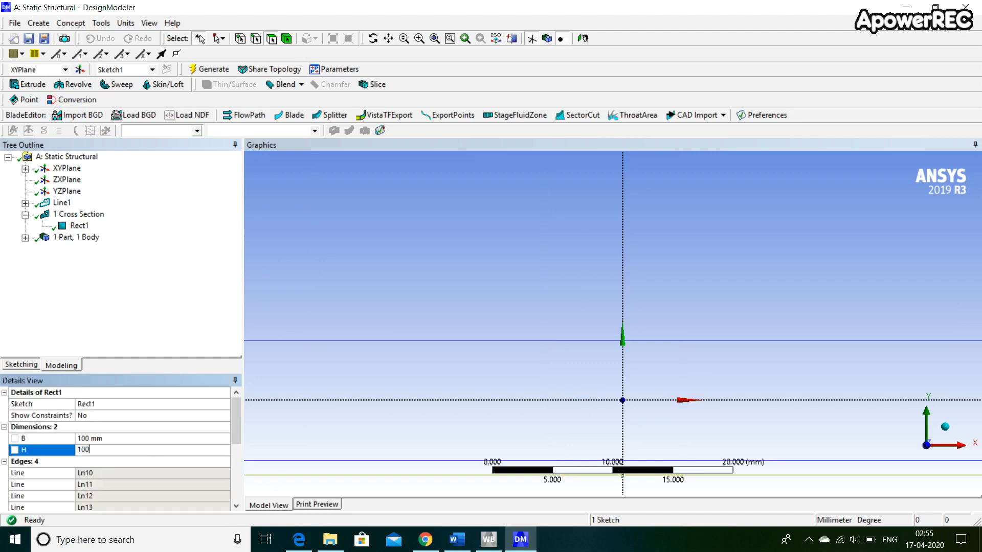
pyautogui.press('Return')
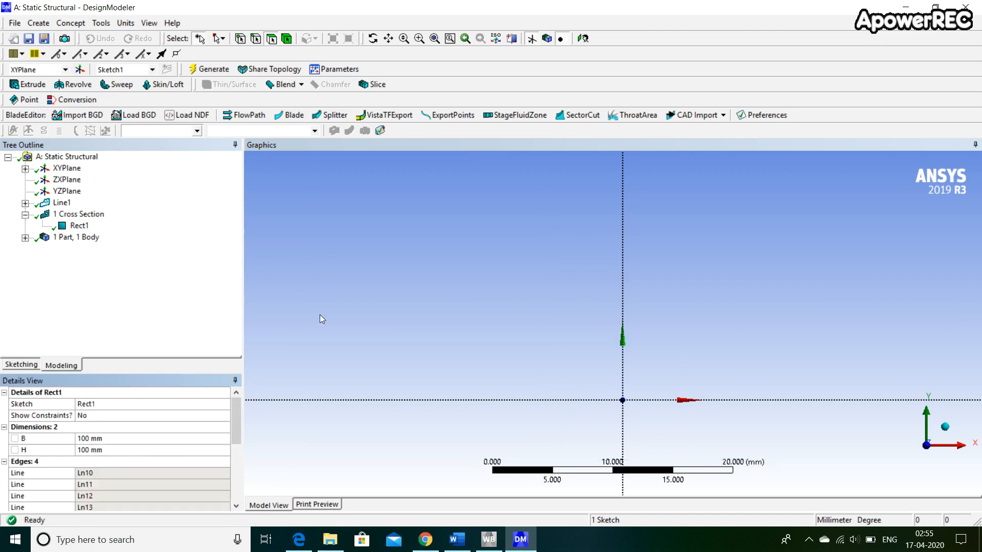
# Assign the Rect1 cross section to the line body
pyautogui.click(25, 238)
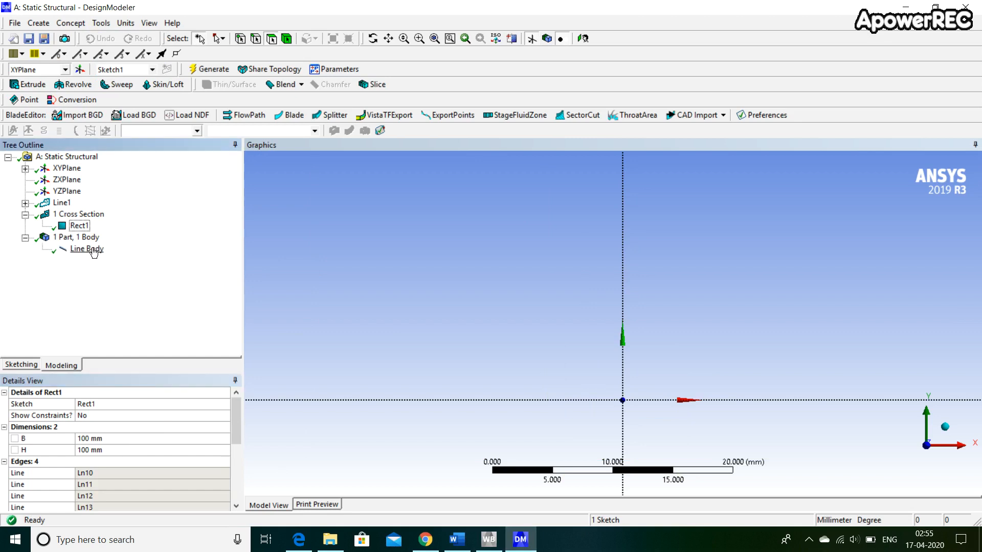
pyautogui.click(92, 251)
pyautogui.click(236, 451)
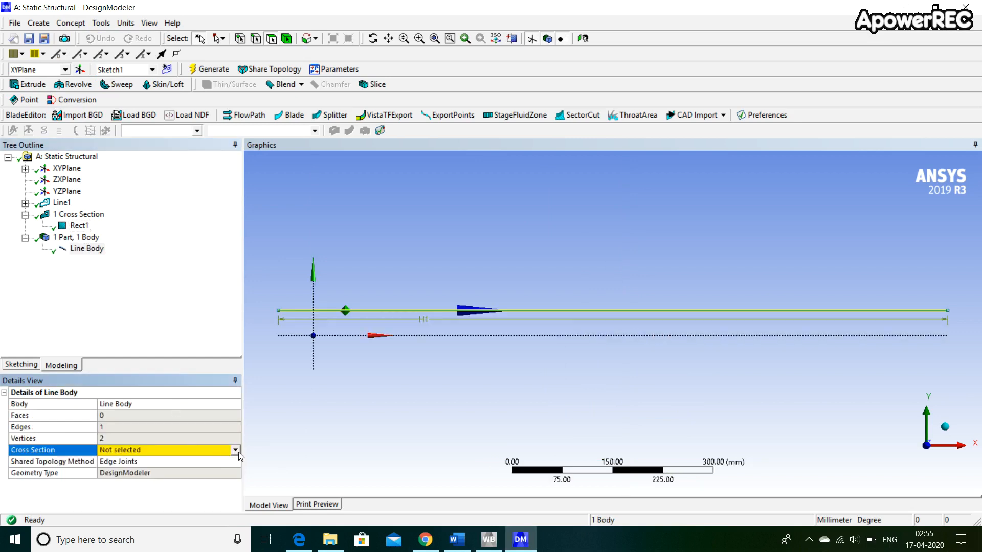
pyautogui.click(236, 451)
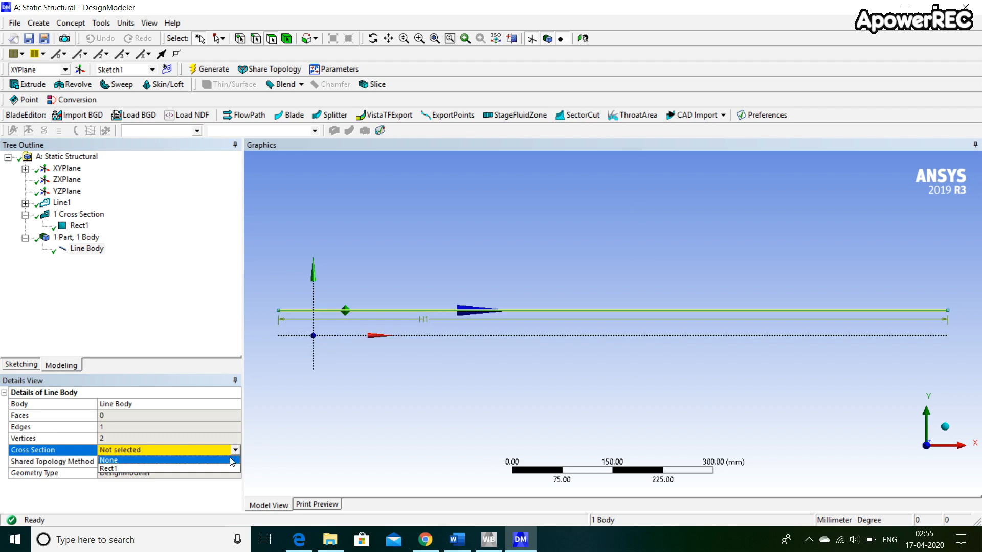
pyautogui.click(126, 469)
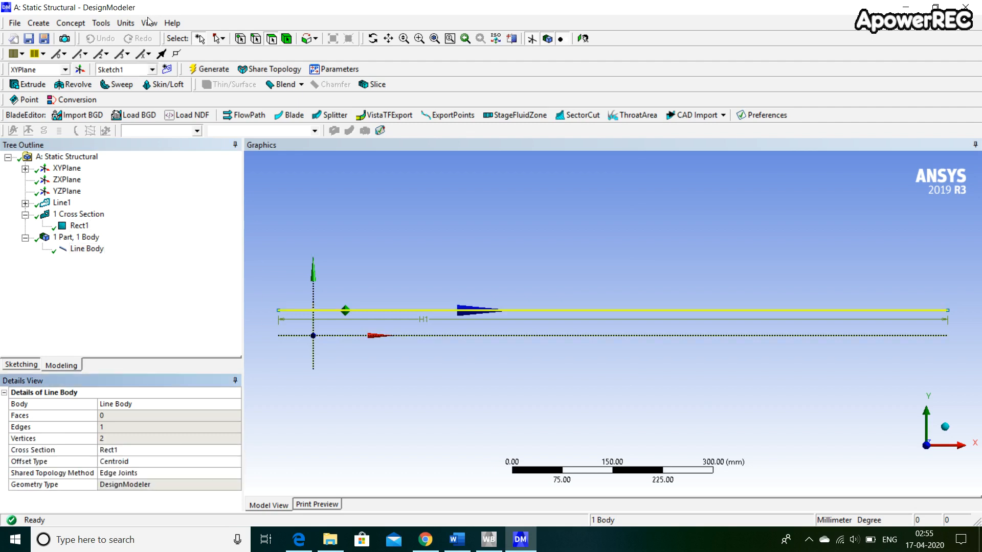
# Turn on the Cross Section Solids display to show the beam with its solid section
pyautogui.click(149, 24)
pyautogui.click(150, 24)
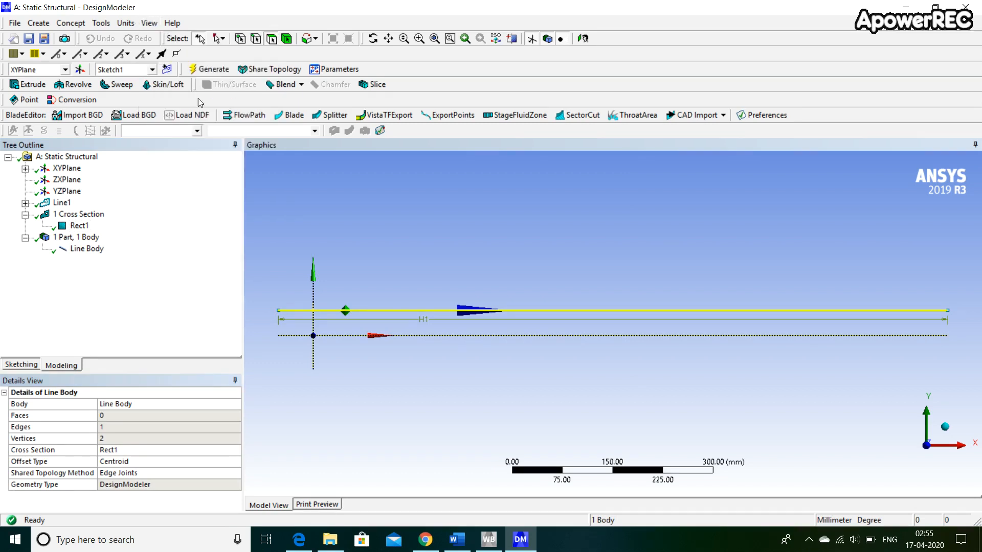
pyautogui.click(149, 24)
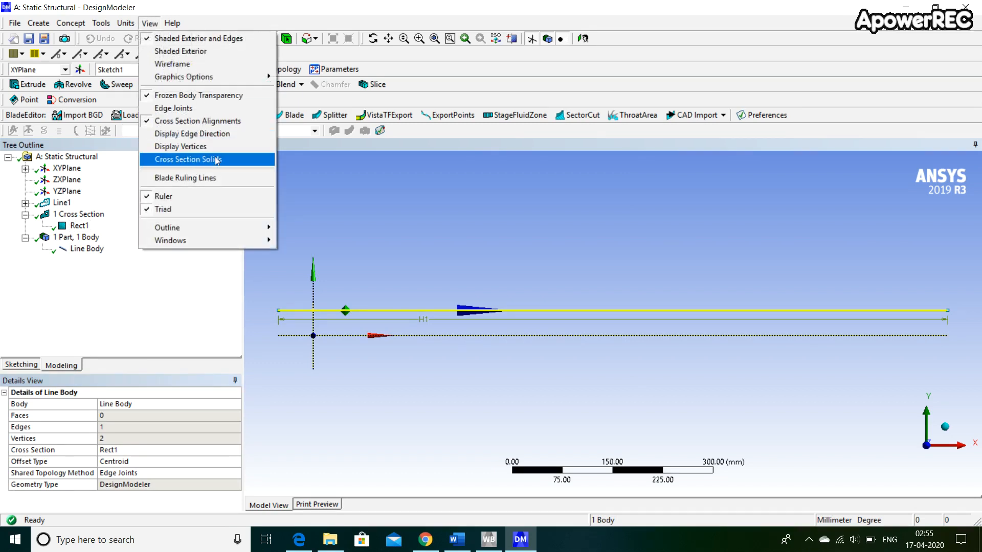
pyautogui.click(234, 159)
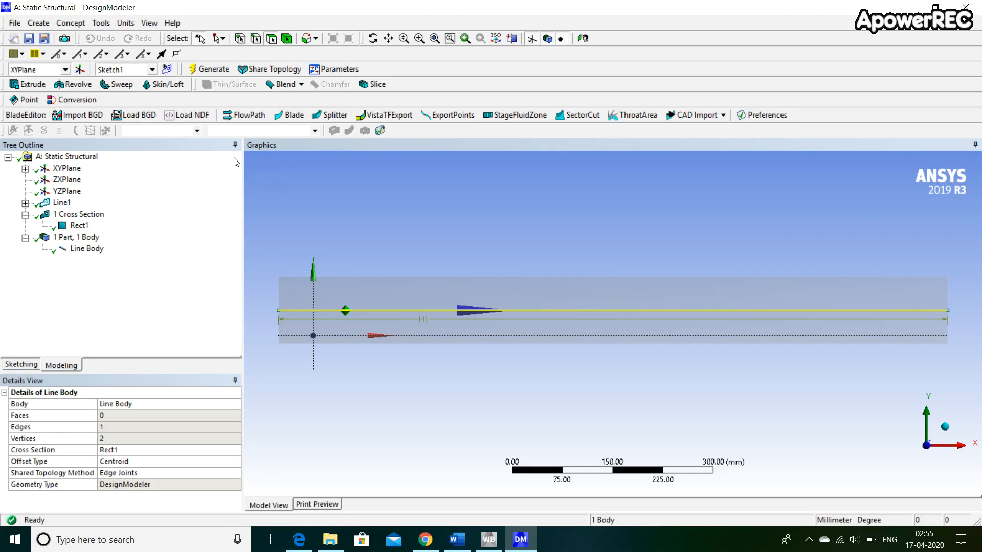
pyautogui.moveTo(396, 262); pyautogui.dragTo(449, 247, button='middle')
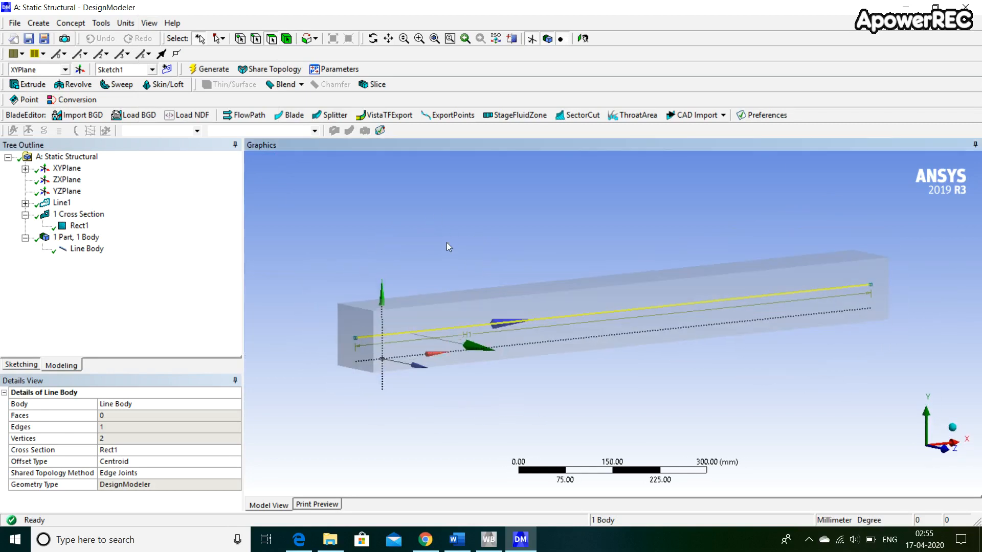
# Switch to Workbench, open the static structural Model in Mechanical and set the display style to Body Type
pyautogui.click(488, 539)
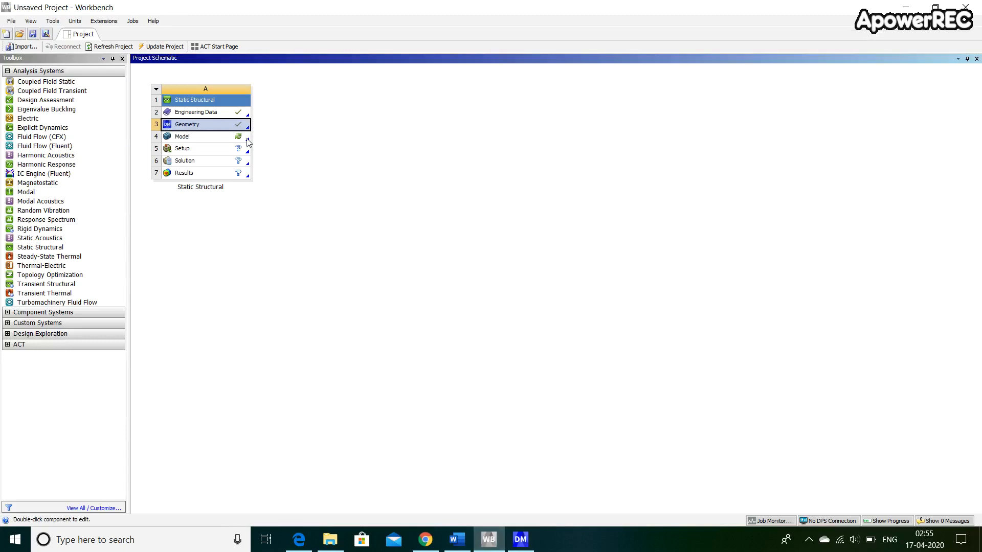
pyautogui.doubleClick(232, 140)
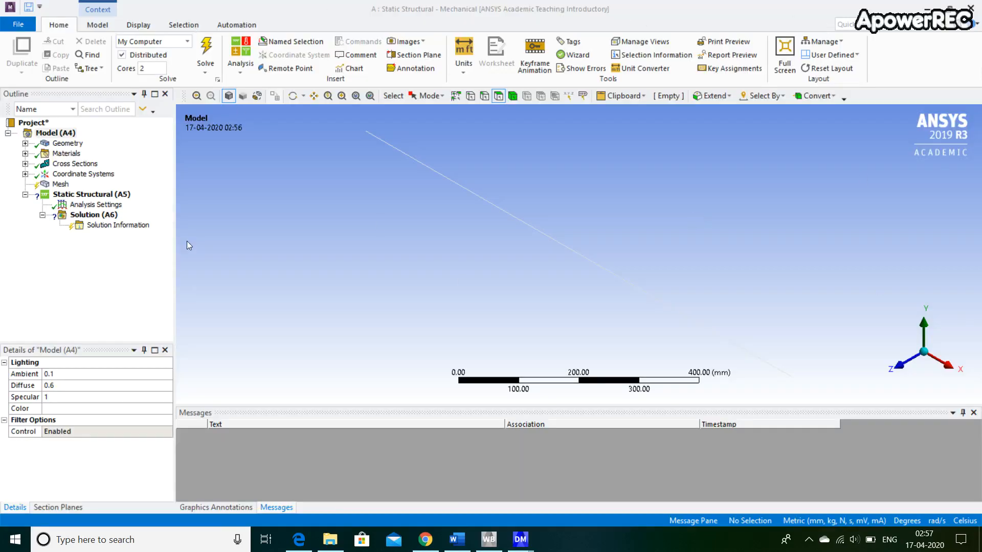
pyautogui.click(143, 25)
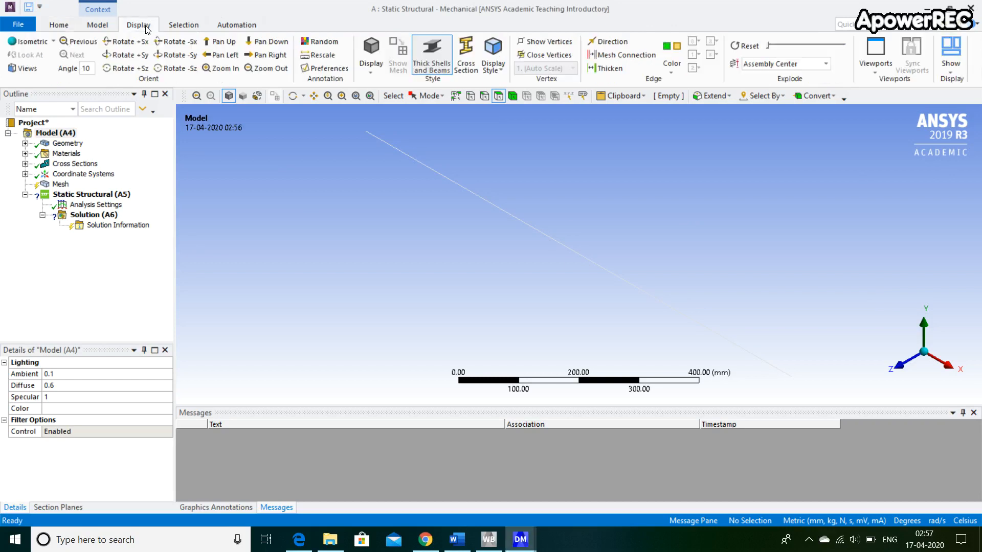
pyautogui.click(501, 68)
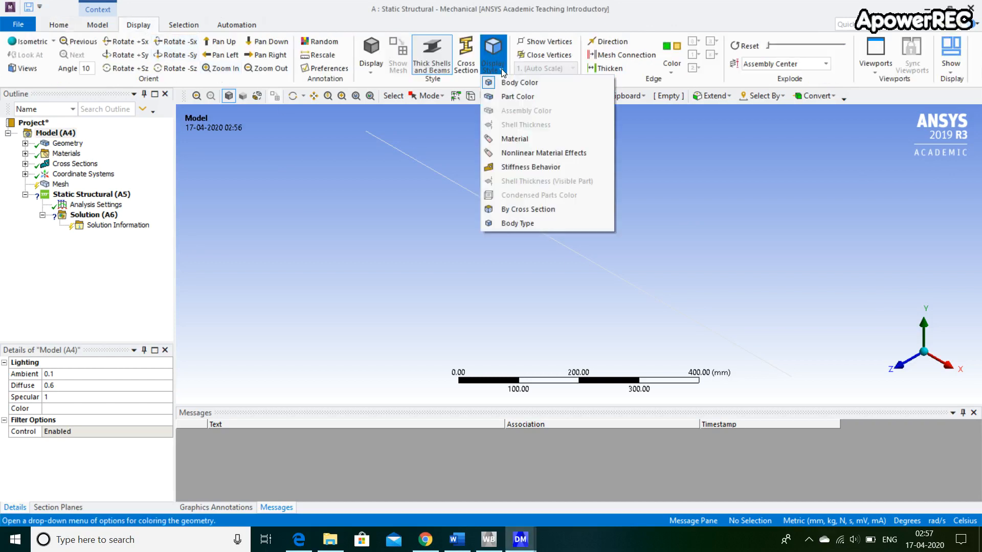
pyautogui.click(519, 223)
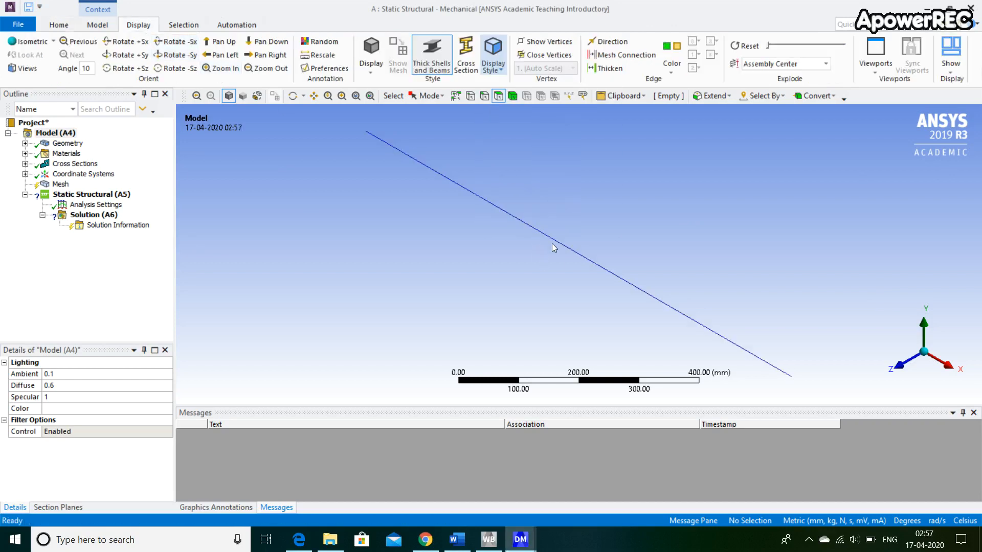
pyautogui.click(899, 364)
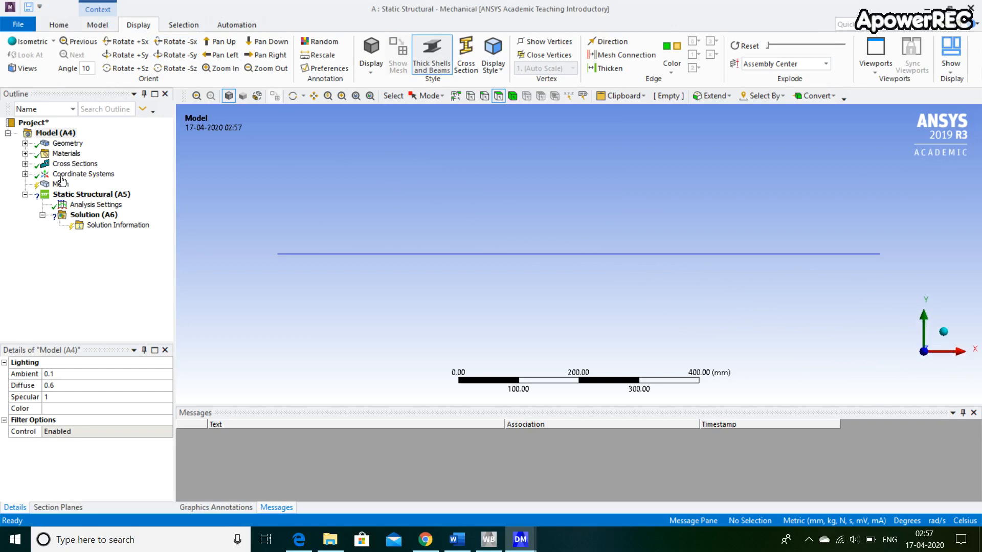
# Assign the Aluminum Alloy material to the line body under Geometry
pyautogui.click(25, 144)
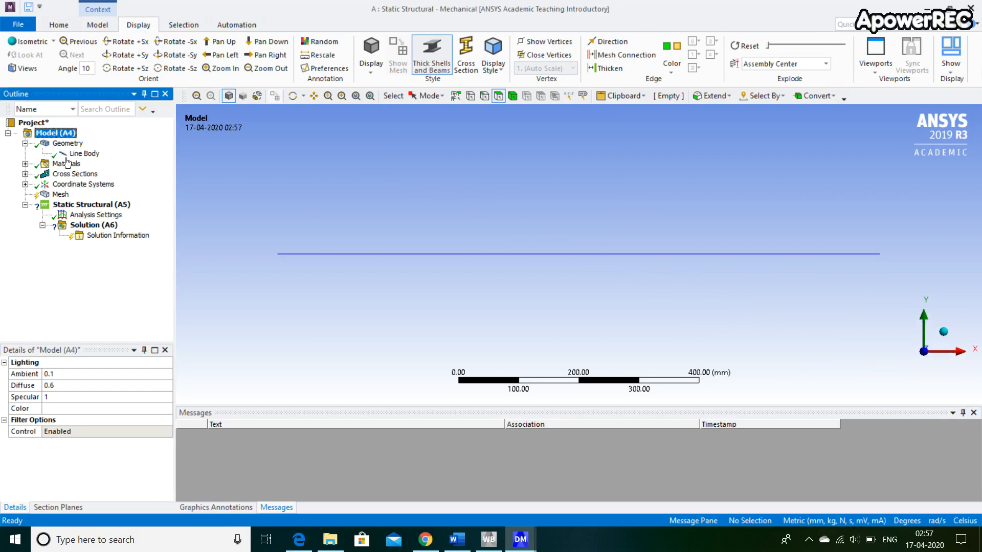
pyautogui.click(97, 156)
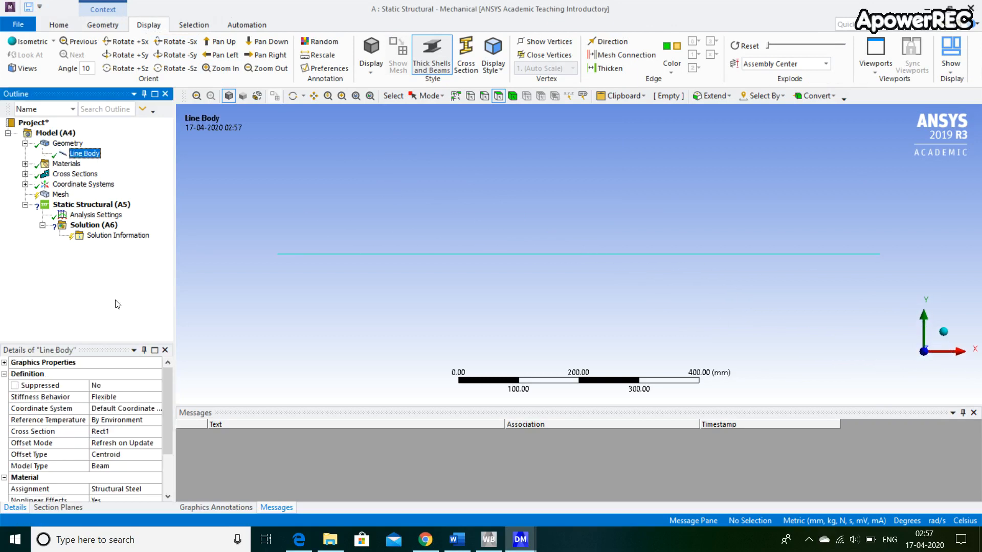
pyautogui.scroll(-1, 109, 480)
pyautogui.click(43, 455)
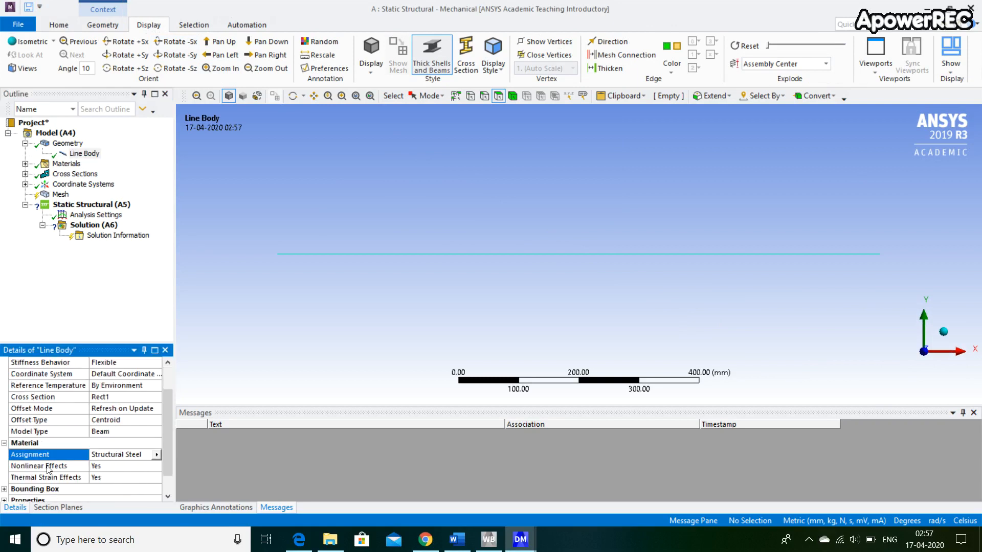
pyautogui.click(157, 454)
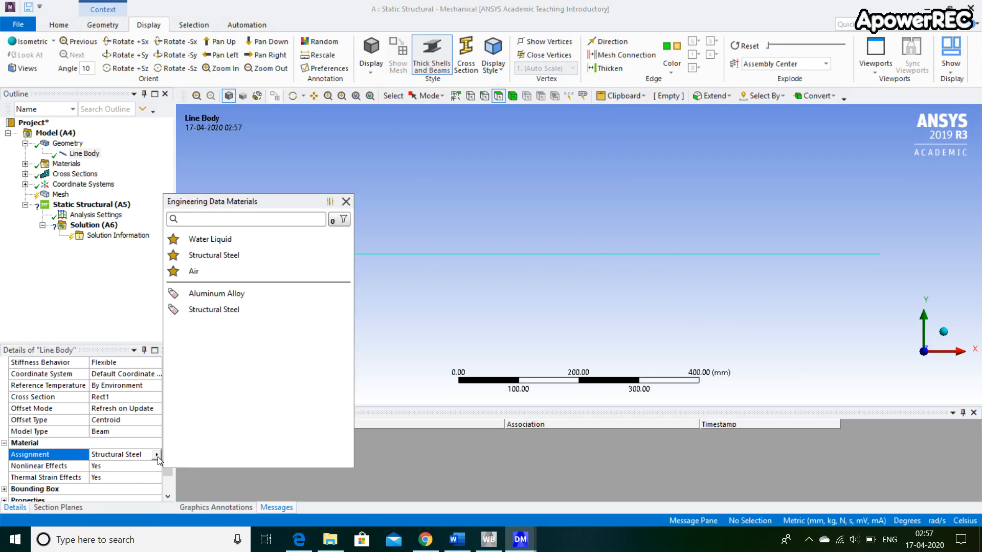
pyautogui.click(250, 296)
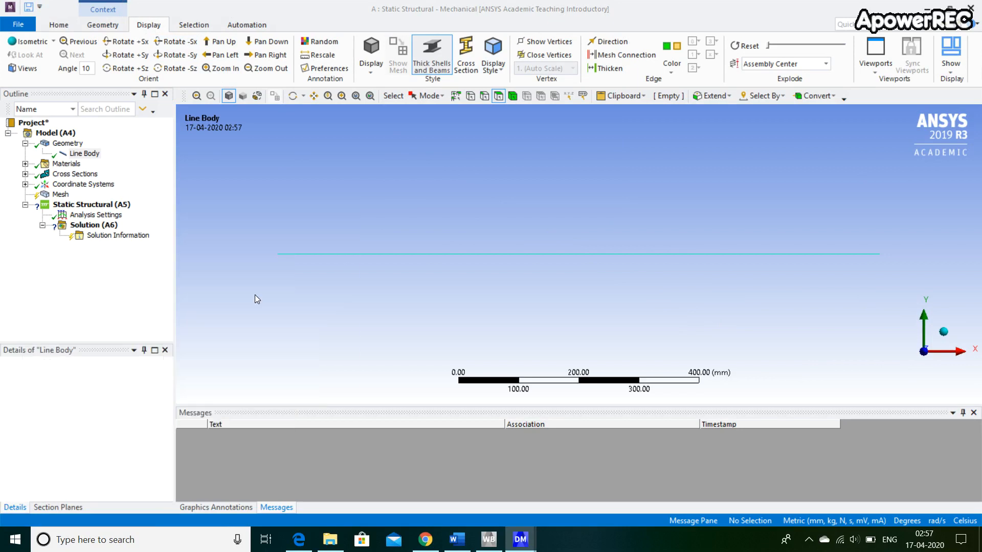
# Generate the mesh for the beam with the default mesh settings
pyautogui.click(25, 143)
pyautogui.click(61, 186)
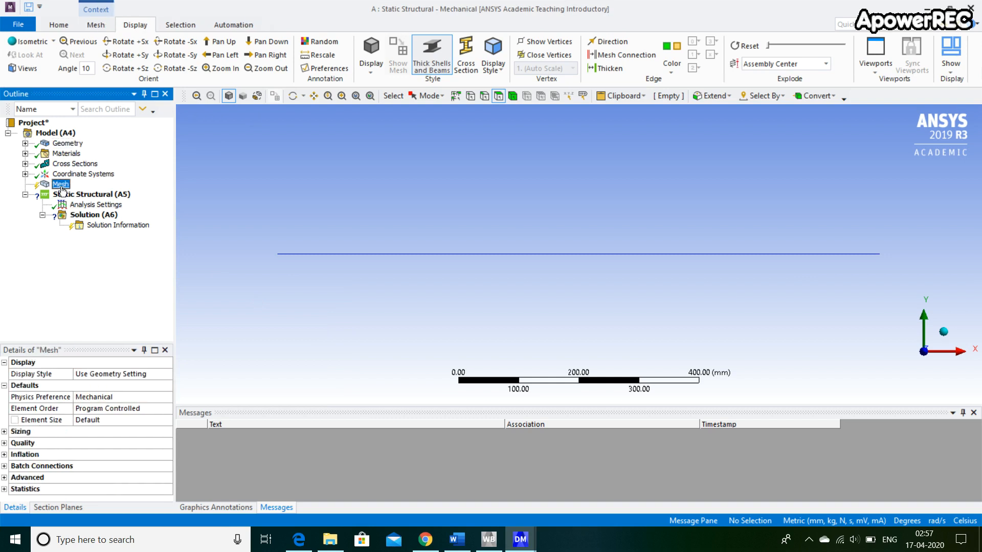
pyautogui.rightClick(61, 188)
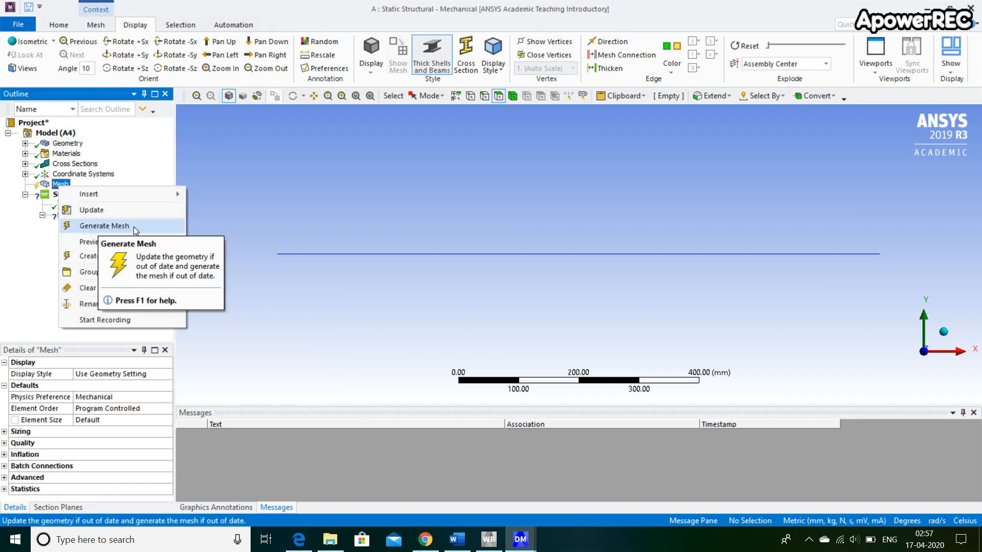
pyautogui.click(105, 226)
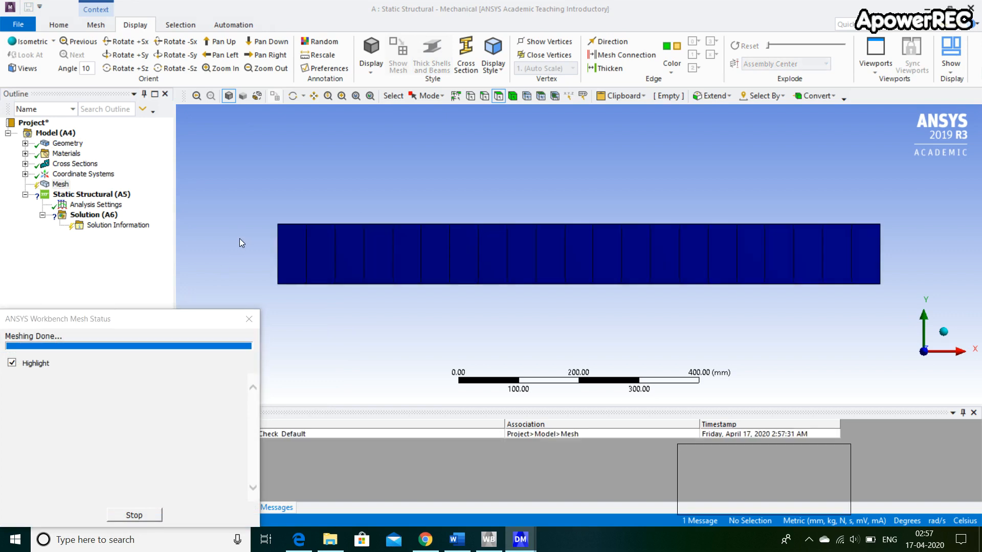
# Select the line body in the geometry and hide the mesh so only the beam's line is displayed
pyautogui.click(25, 144)
pyautogui.click(84, 153)
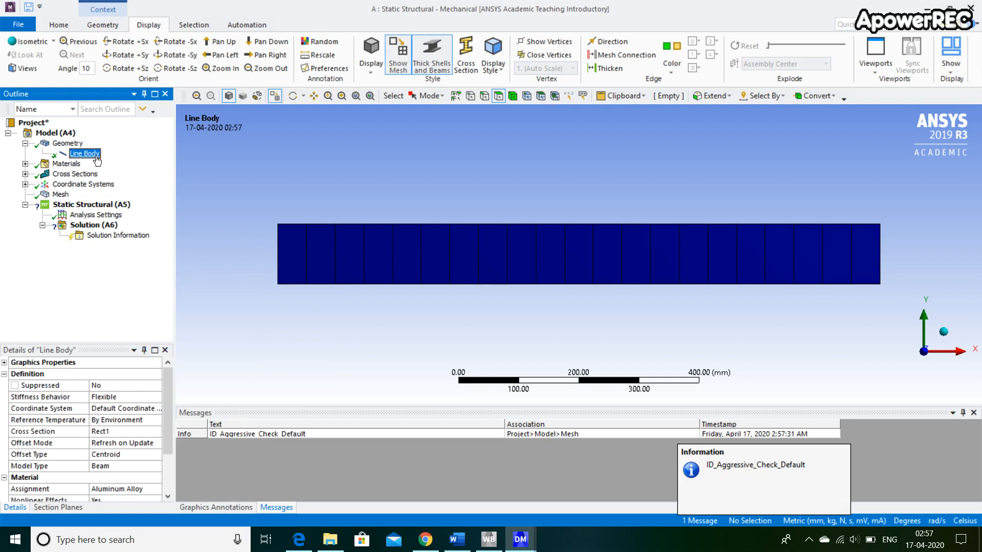
pyautogui.click(275, 97)
pyautogui.click(275, 97)
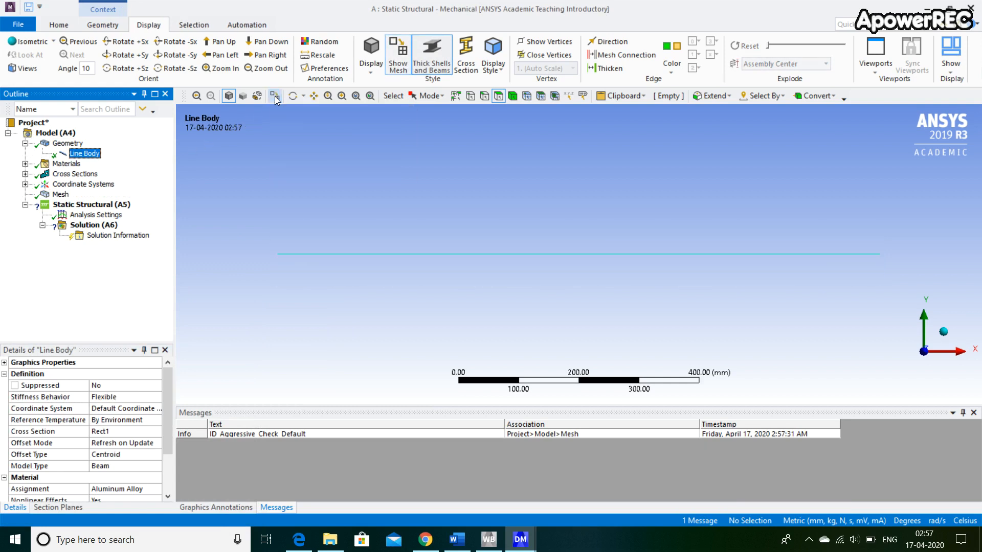
# Look up the load's magnitude, direction and point of application in the Word drawing and return to Mechanical
pyautogui.click(453, 540)
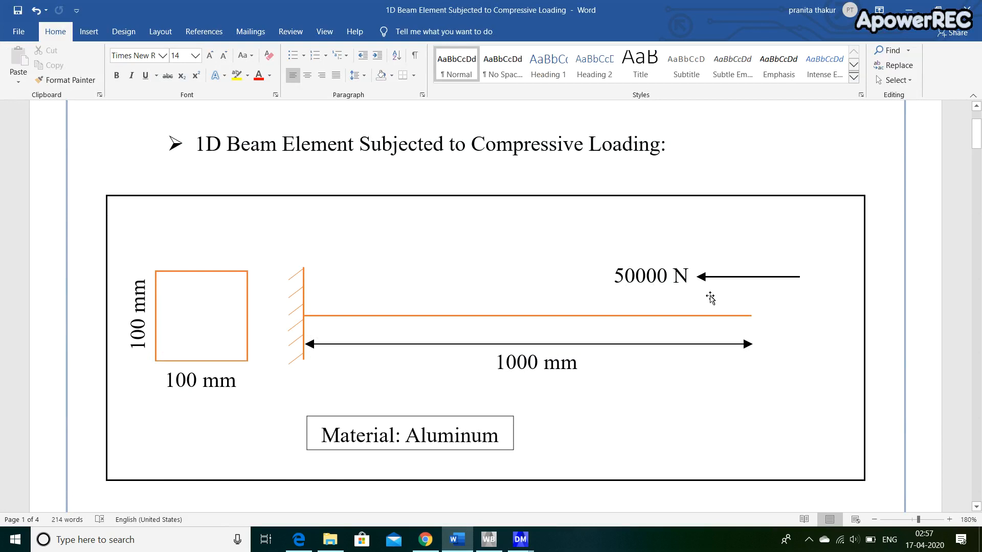
pyautogui.moveTo(527, 545)
pyautogui.click(575, 505)
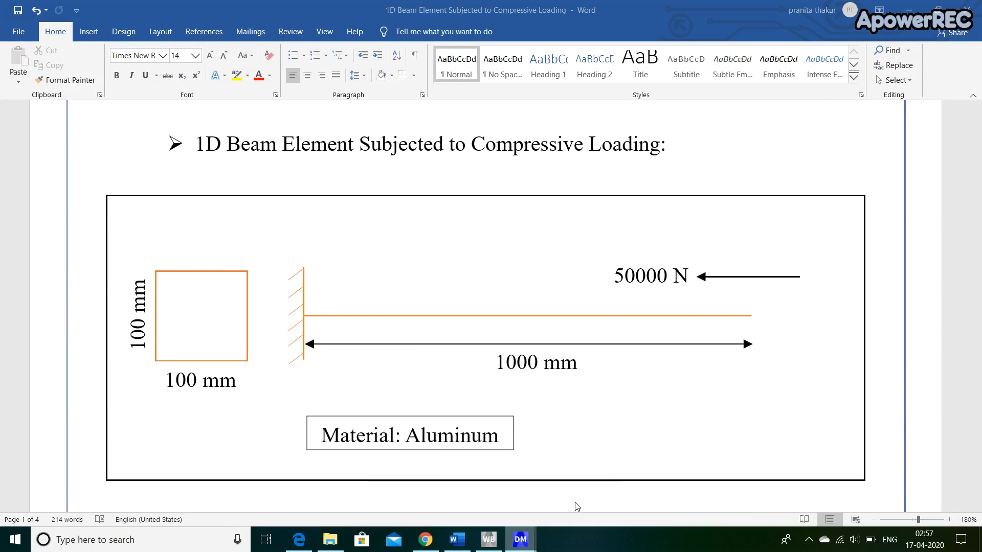
# Insert a Force load in the static structural analysis and scope it to the vertex at the beam's right end
pyautogui.click(120, 207)
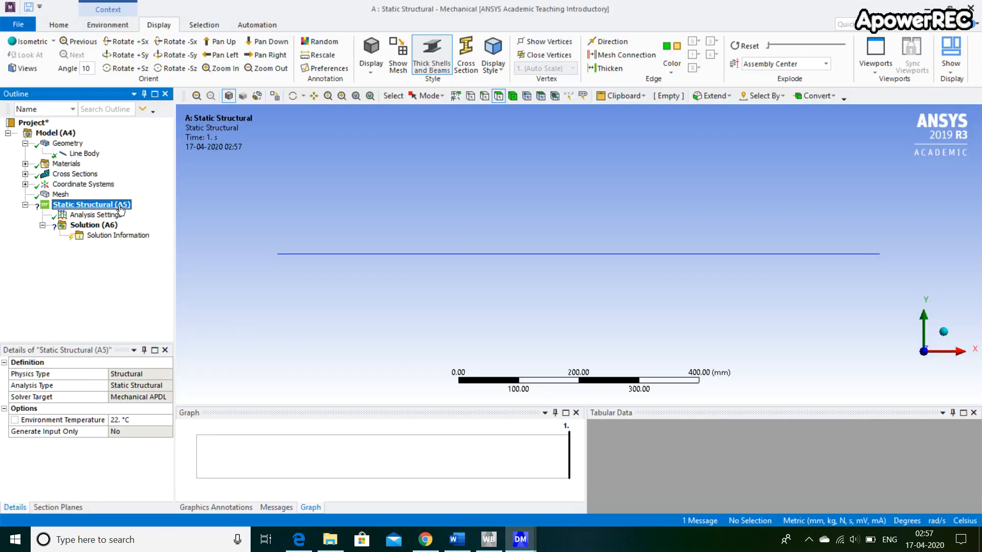
pyautogui.rightClick(121, 208)
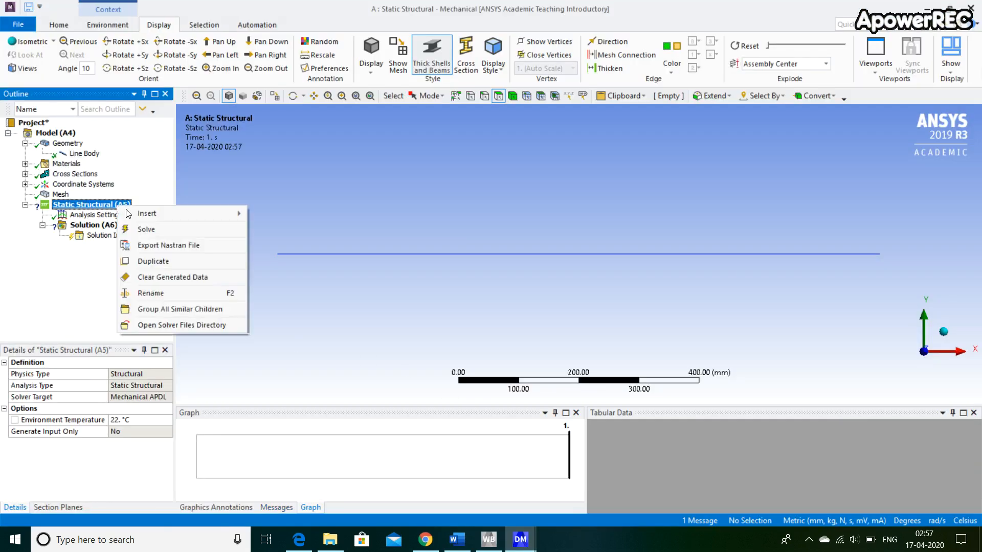
pyautogui.moveTo(162, 215)
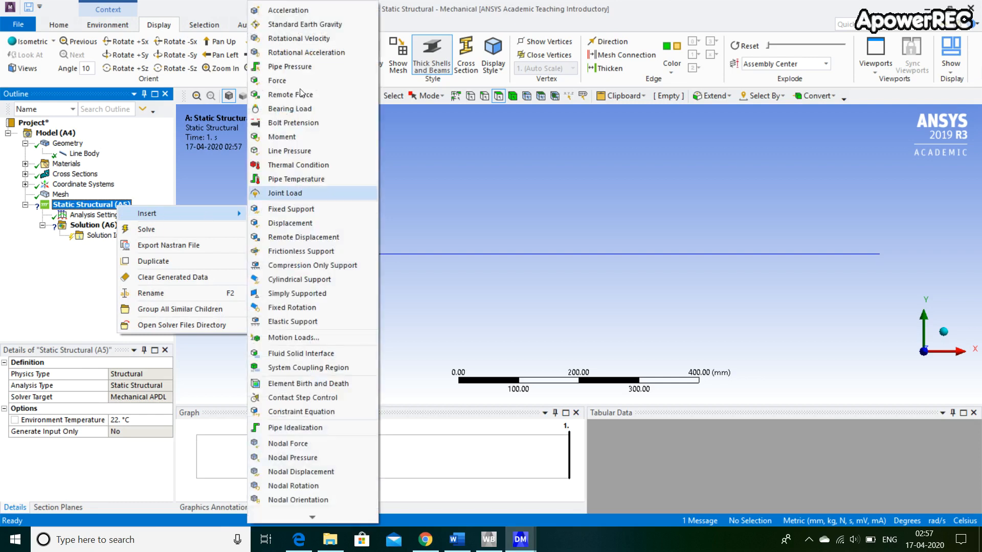
pyautogui.click(288, 81)
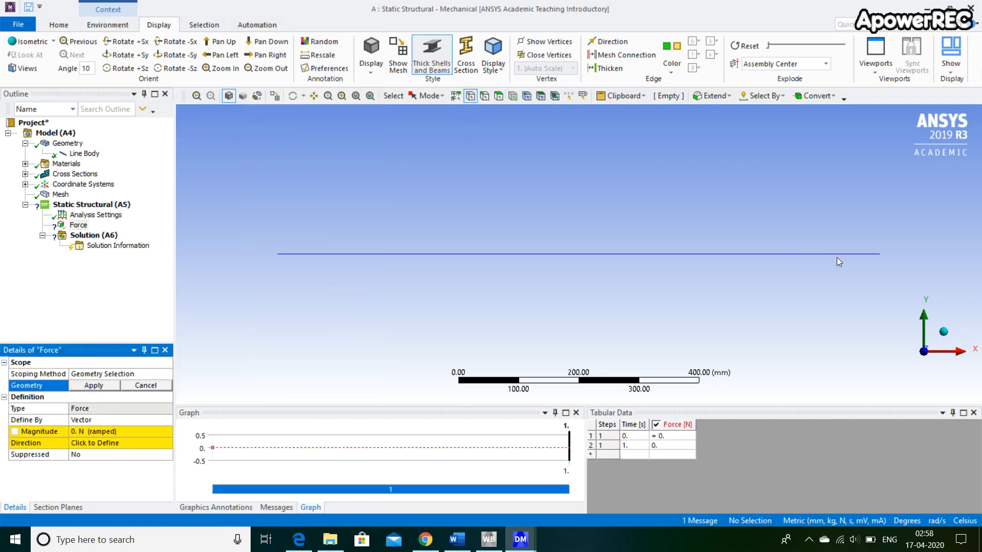
pyautogui.click(881, 254)
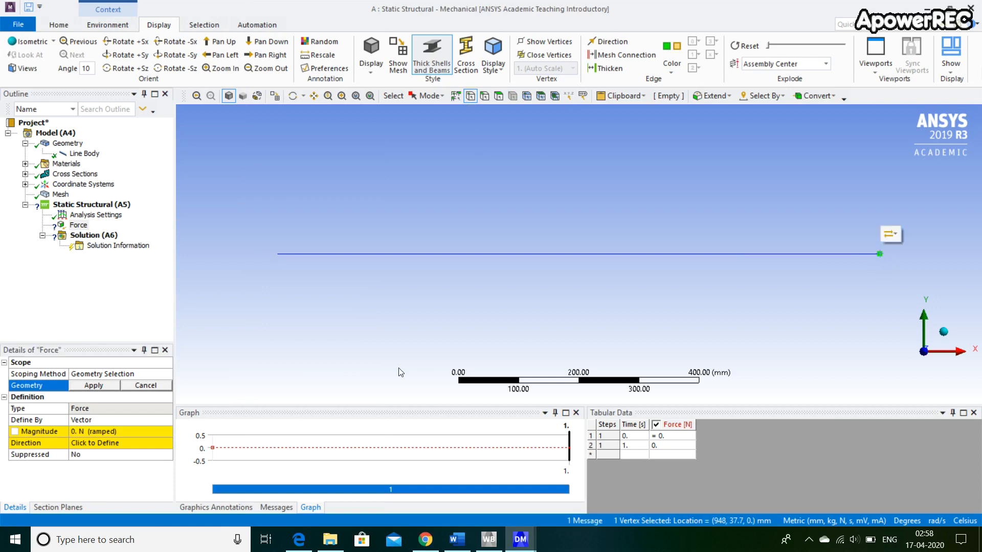
pyautogui.click(98, 389)
# Define the force by components and set its X component to -50000 N
pyautogui.click(118, 424)
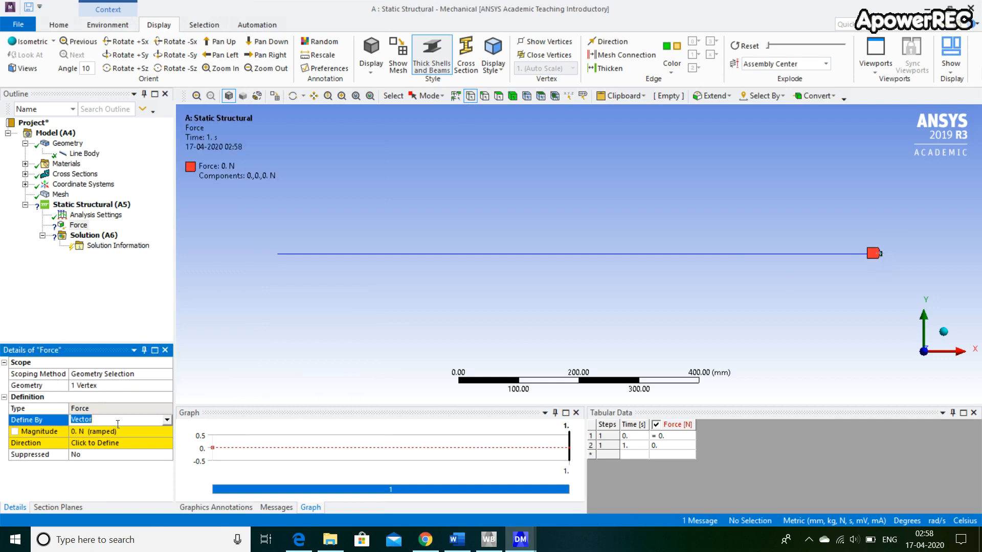
pyautogui.click(167, 422)
pyautogui.click(113, 435)
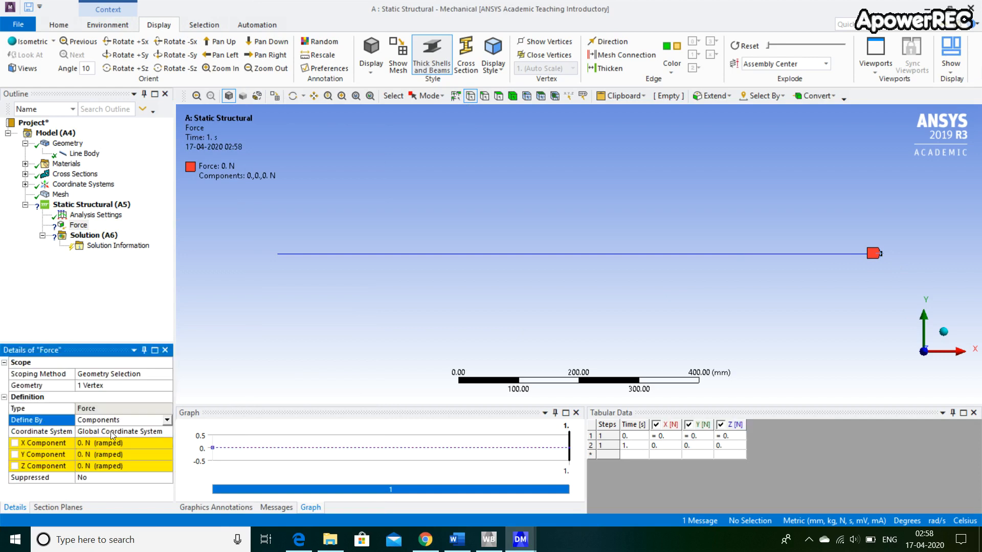
pyautogui.click(97, 443)
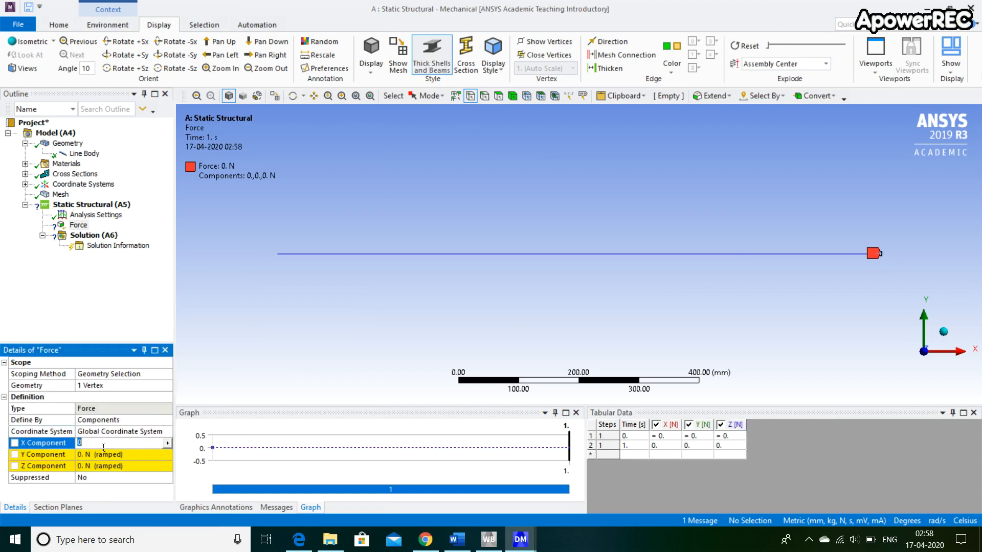
pyautogui.write('-50000')
pyautogui.press('Return')
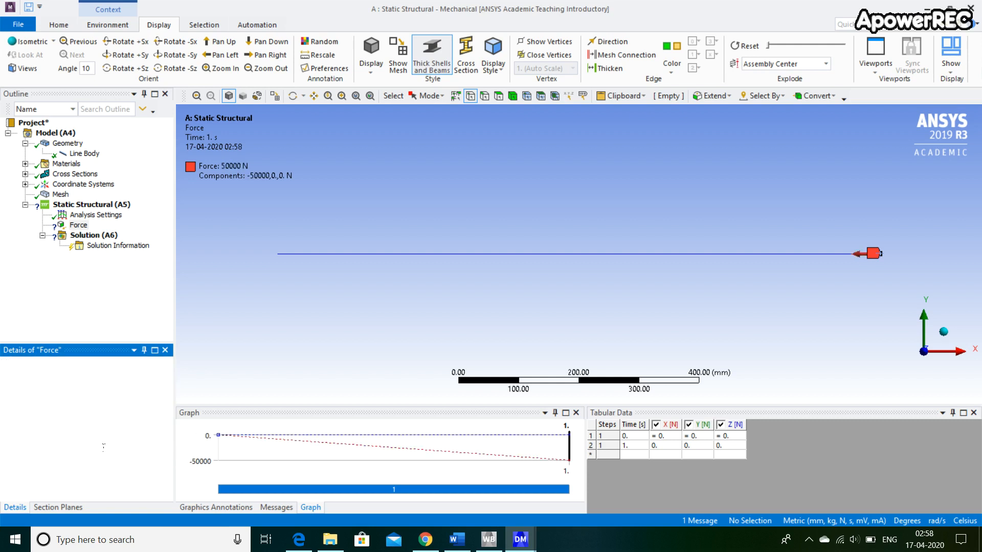
# Add a Fixed Support to the analysis and scope it to the vertex at the beam's left end
pyautogui.click(65, 205)
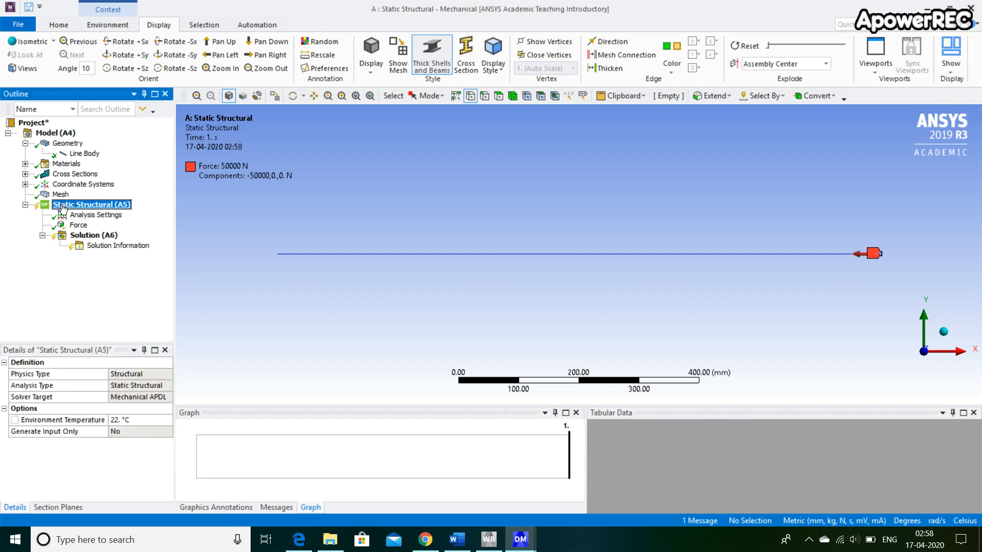
pyautogui.rightClick(77, 204)
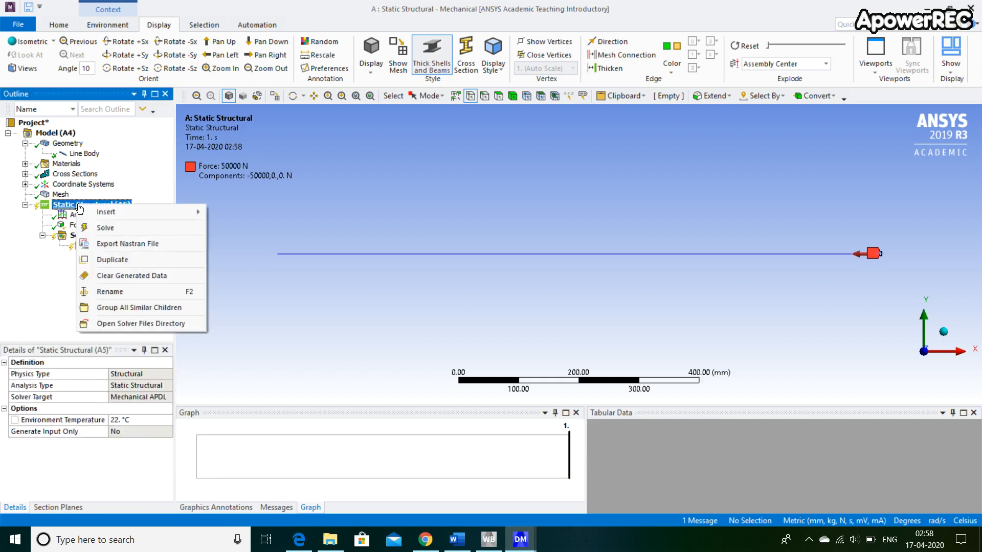
pyautogui.moveTo(140, 212)
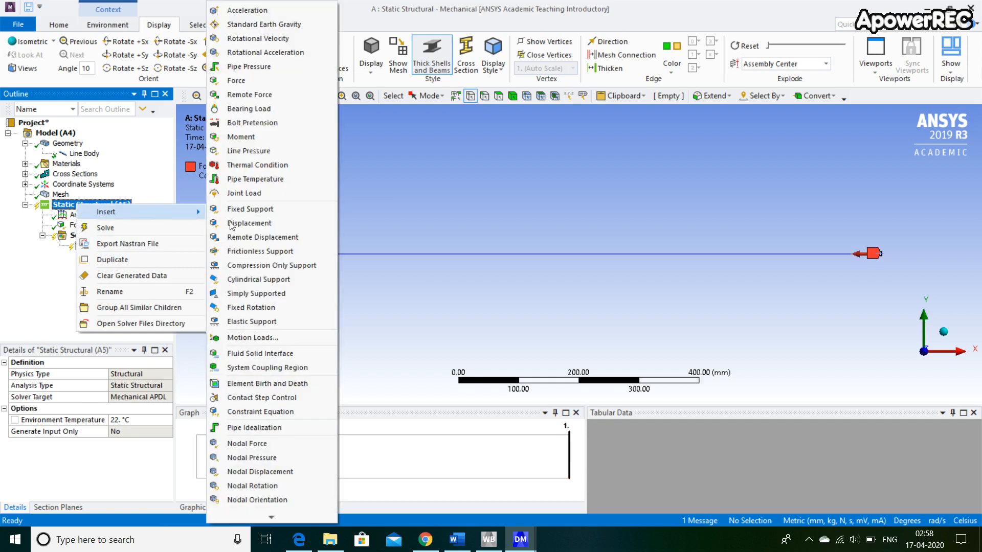
pyautogui.click(280, 211)
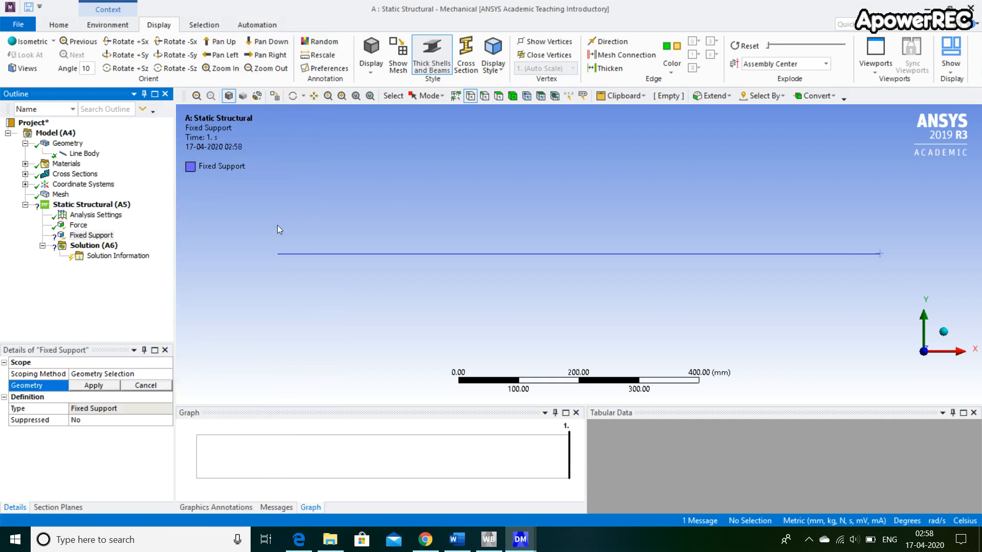
pyautogui.click(278, 255)
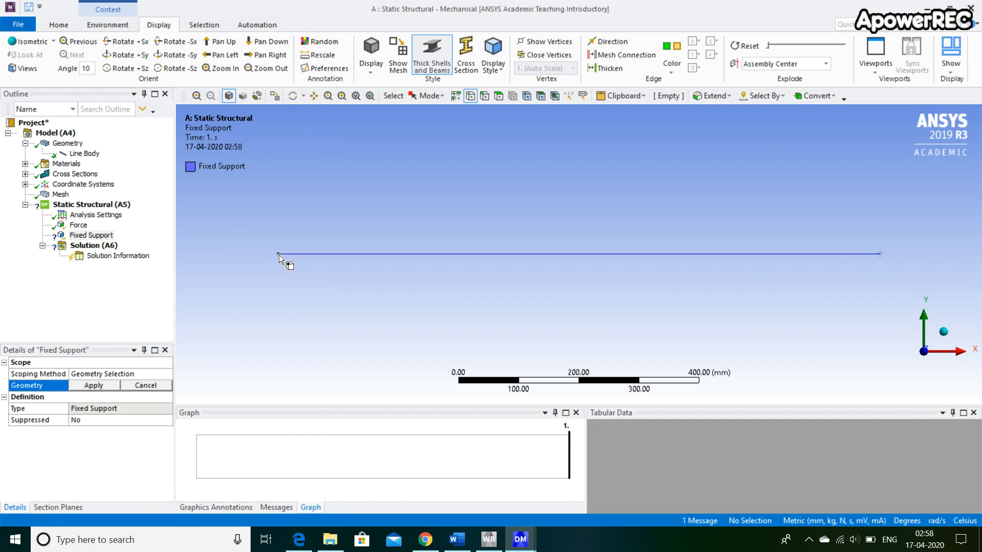
pyautogui.click(94, 389)
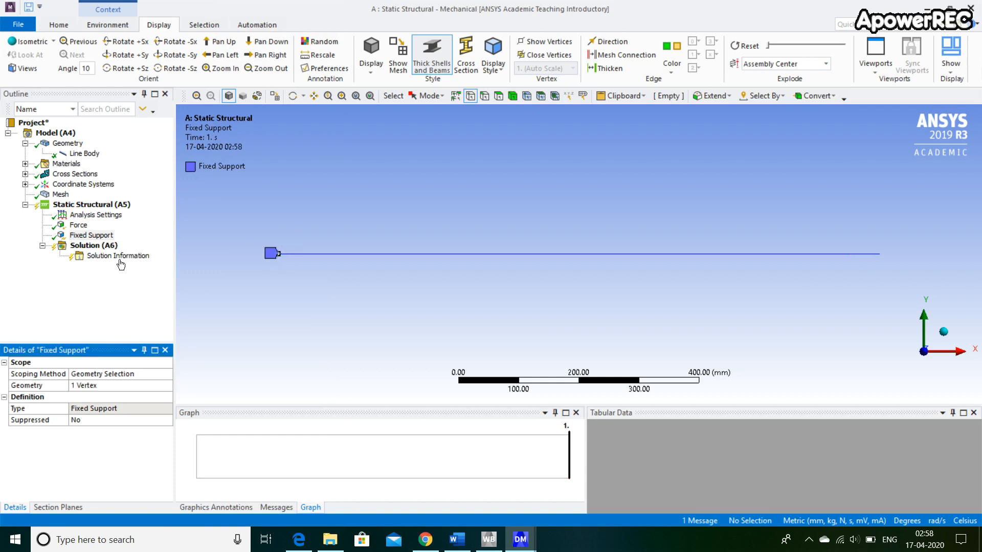
# Insert a Total Deformation result under the solution
pyautogui.click(95, 247)
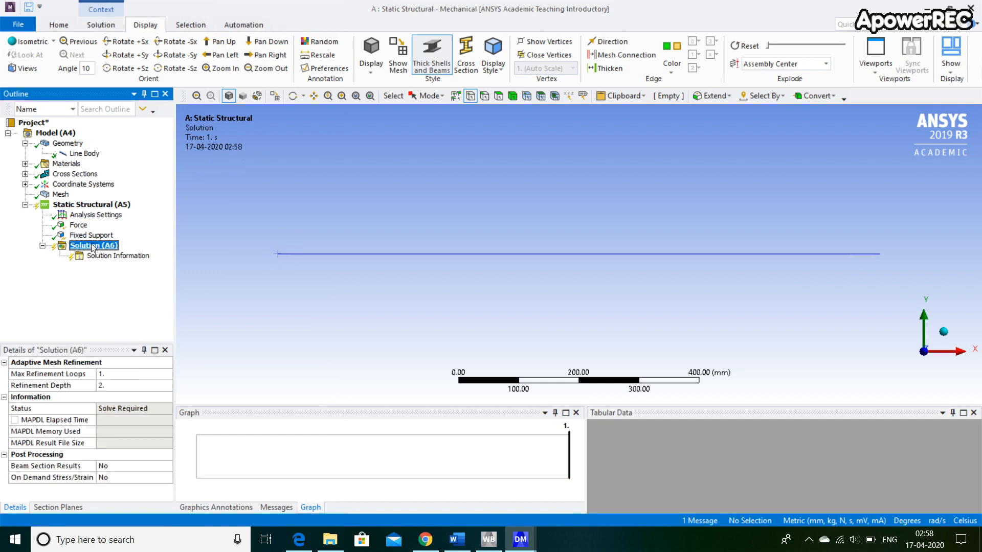
pyautogui.rightClick(95, 247)
pyautogui.moveTo(106, 251)
pyautogui.moveTo(276, 253)
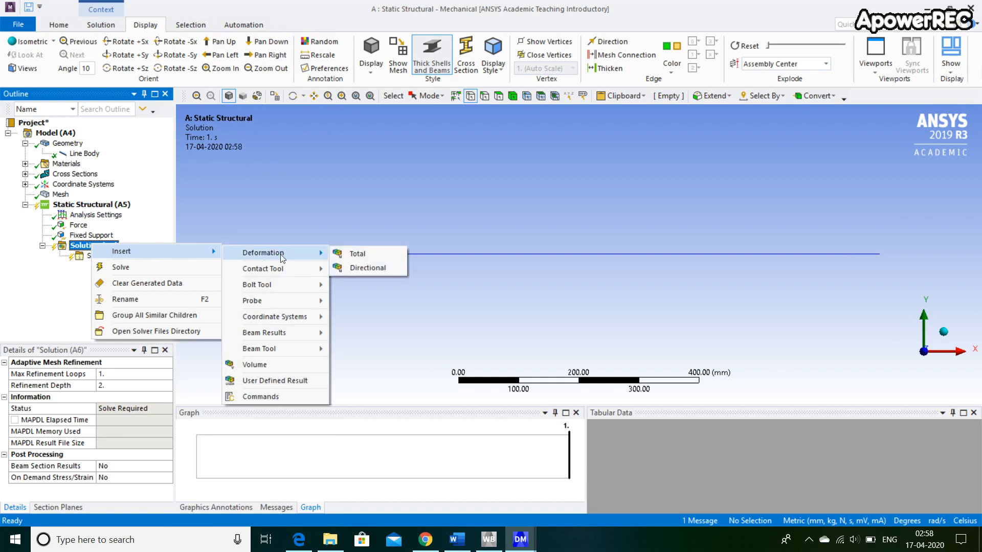
pyautogui.click(342, 258)
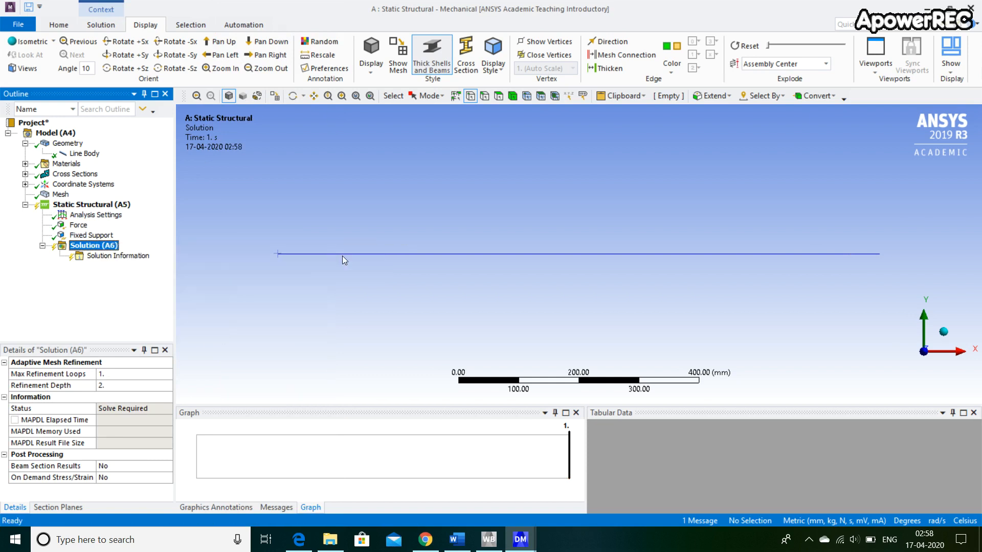
# Add a Beam Tool to the solution and solve the analysis
pyautogui.click(94, 247)
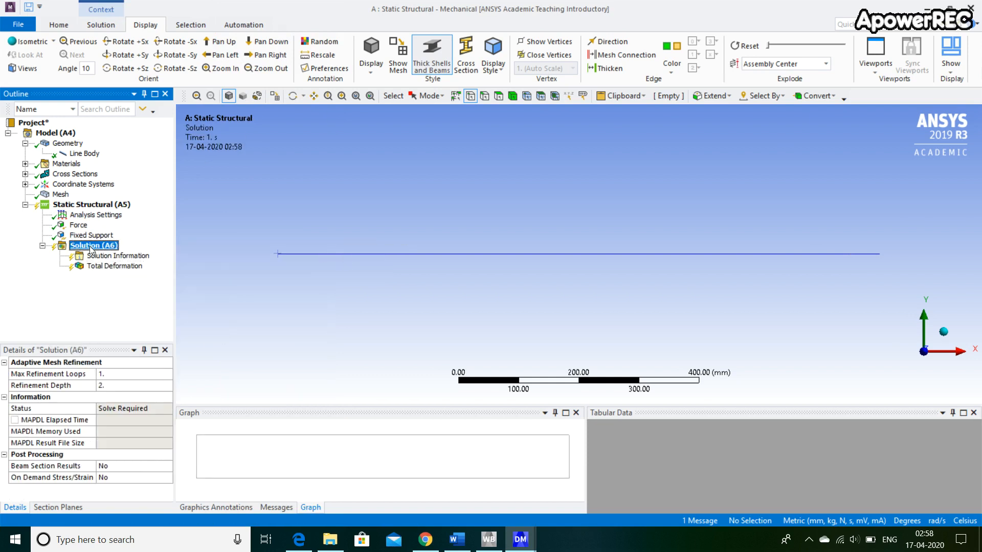
pyautogui.rightClick(94, 251)
pyautogui.moveTo(136, 254)
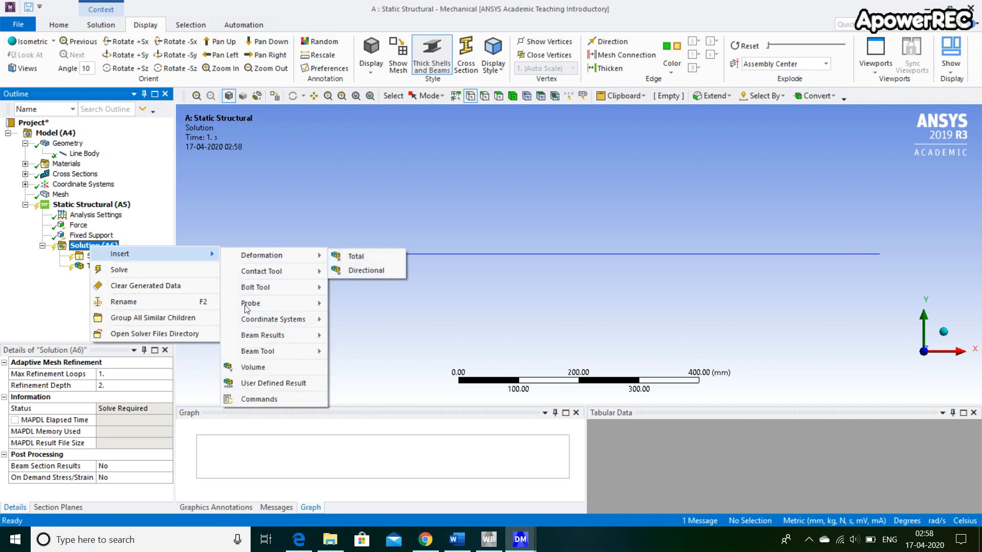
pyautogui.moveTo(266, 354)
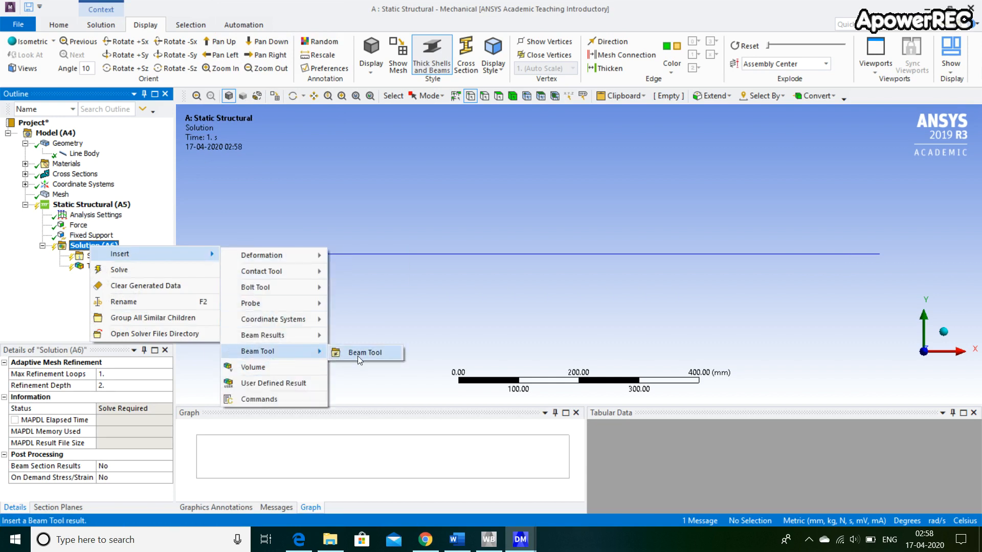
pyautogui.click(373, 356)
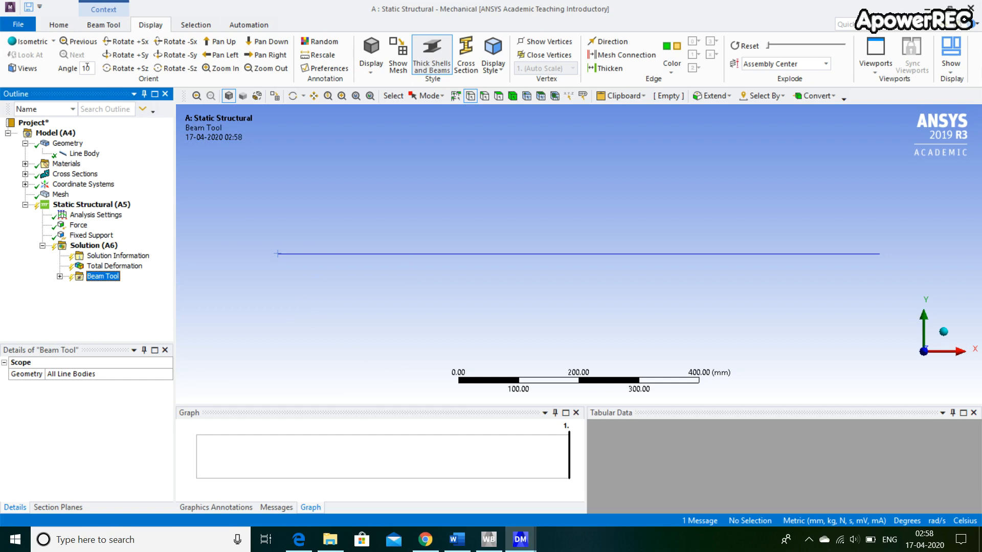
pyautogui.click(59, 24)
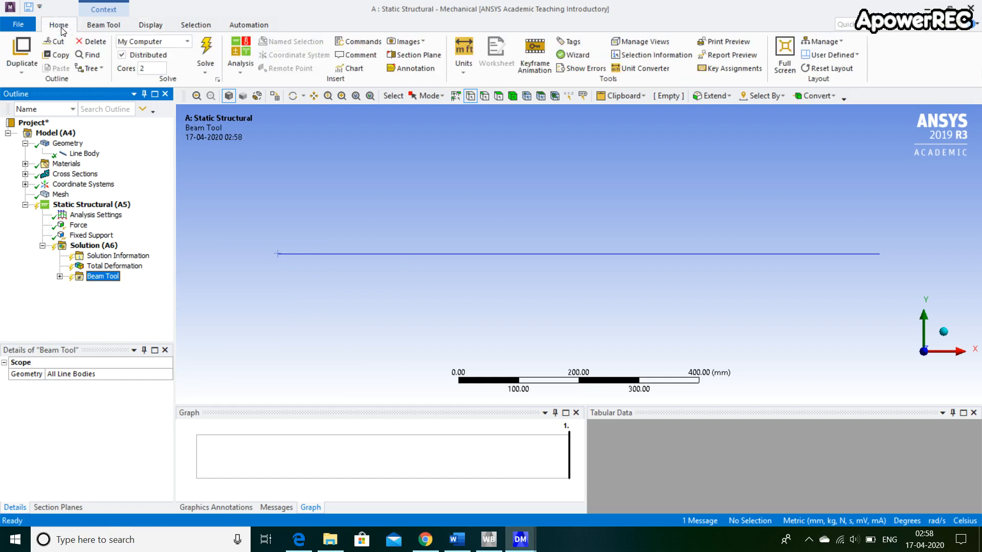
pyautogui.click(200, 47)
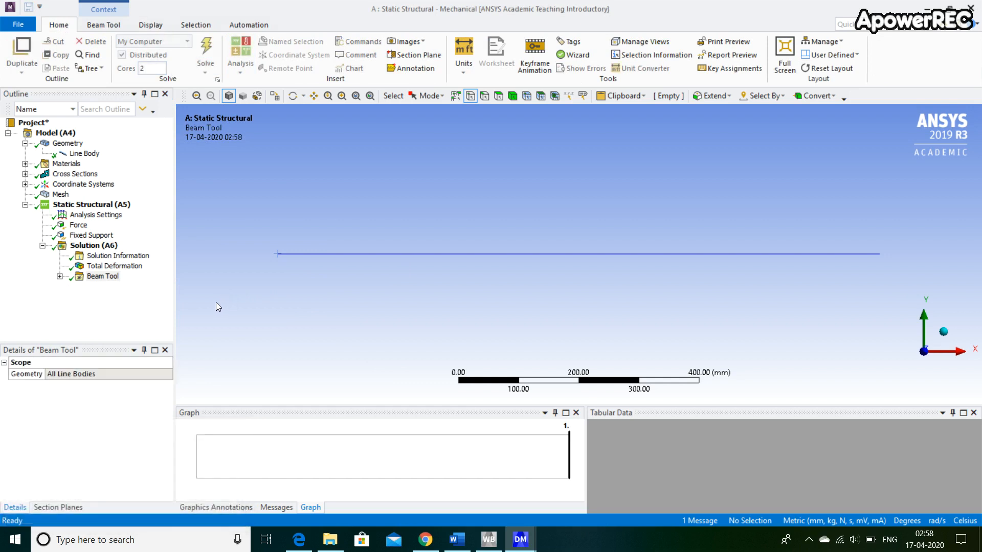
# Examine the Total Deformation result and the Beam Tool's Maximum Combined Stress result
pyautogui.click(115, 266)
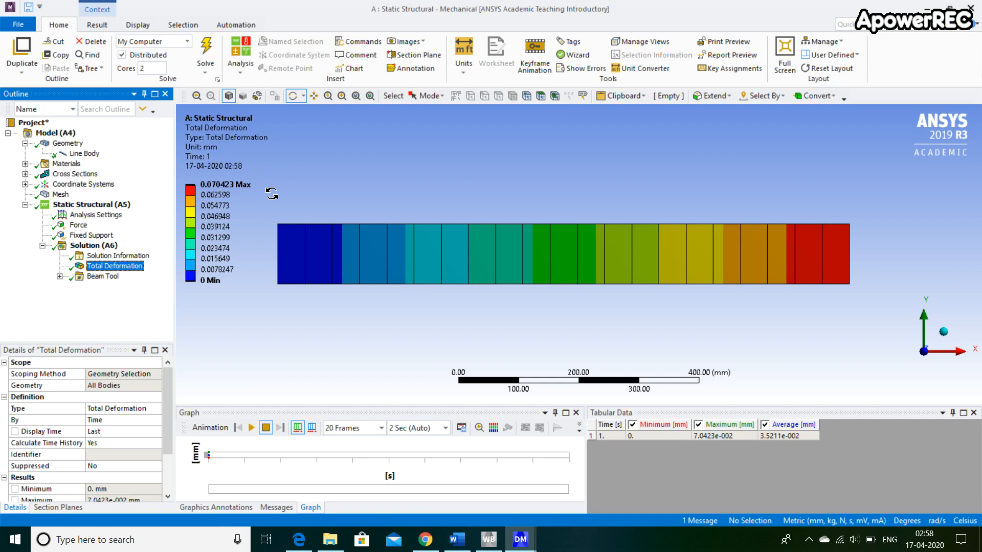
pyautogui.click(60, 277)
pyautogui.click(137, 307)
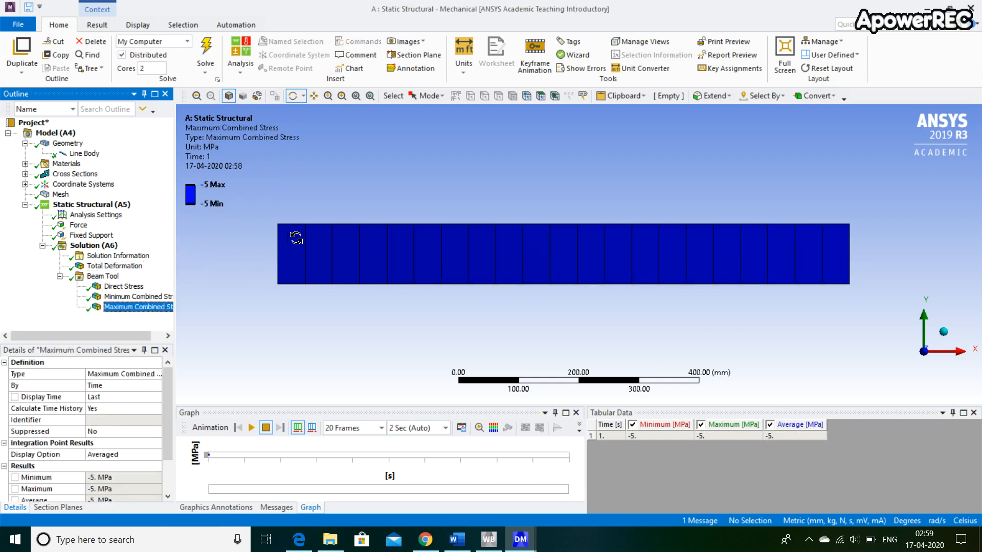